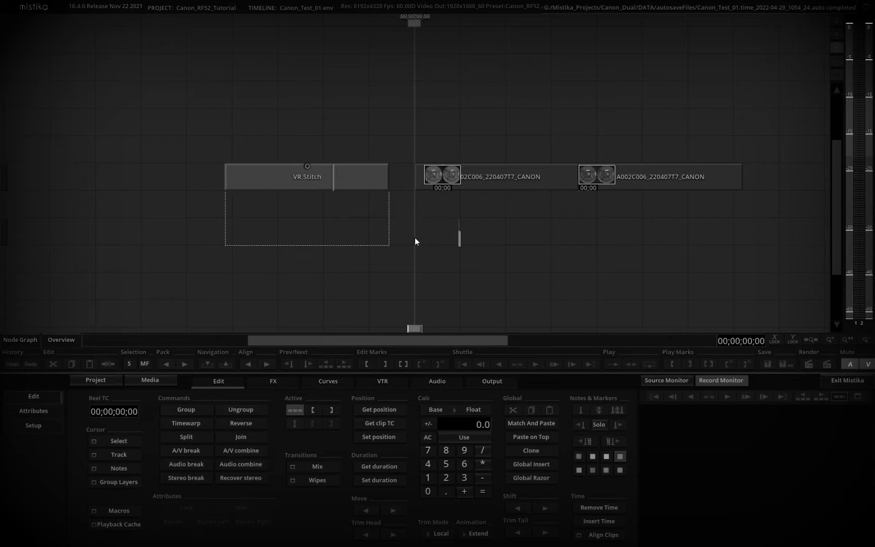
# - Place the VR Stitch effect over two stacked copies of the A002C006_220407T7_CANON clip and open it for editing
pyautogui.click(639, 180)
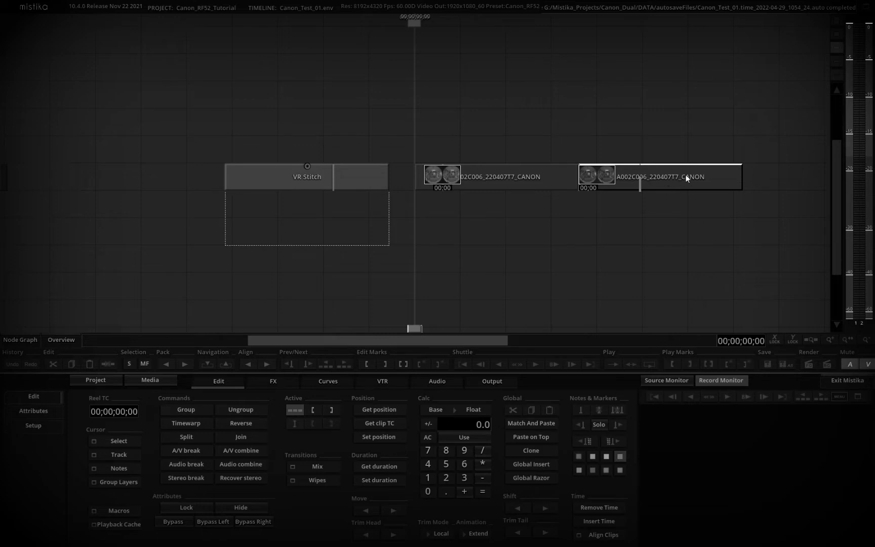
pyautogui.click(487, 182)
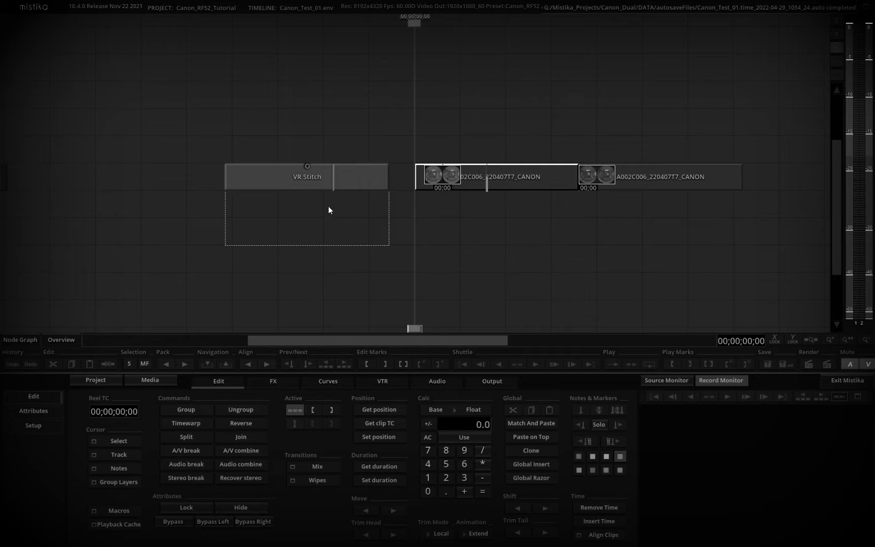
pyautogui.moveTo(203, 153); pyautogui.dragTo(404, 273)
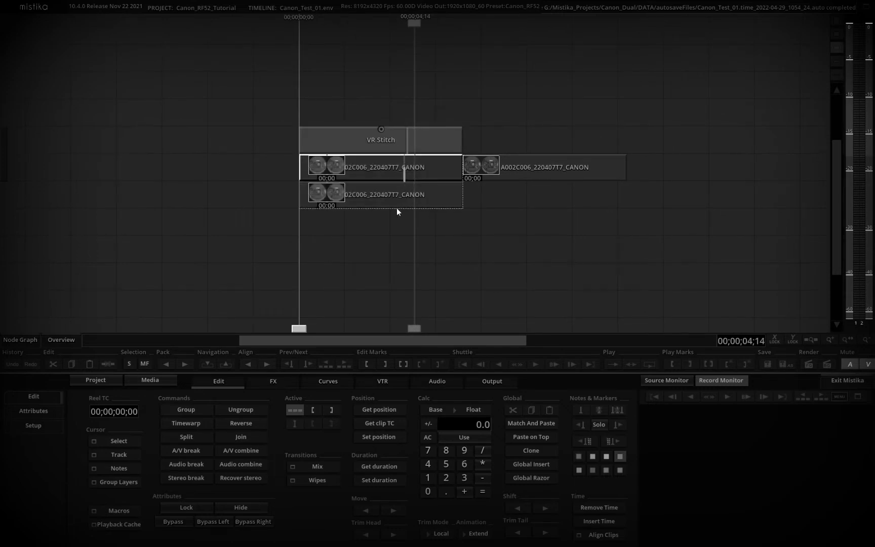
pyautogui.click(379, 148)
pyautogui.doubleClick(375, 142)
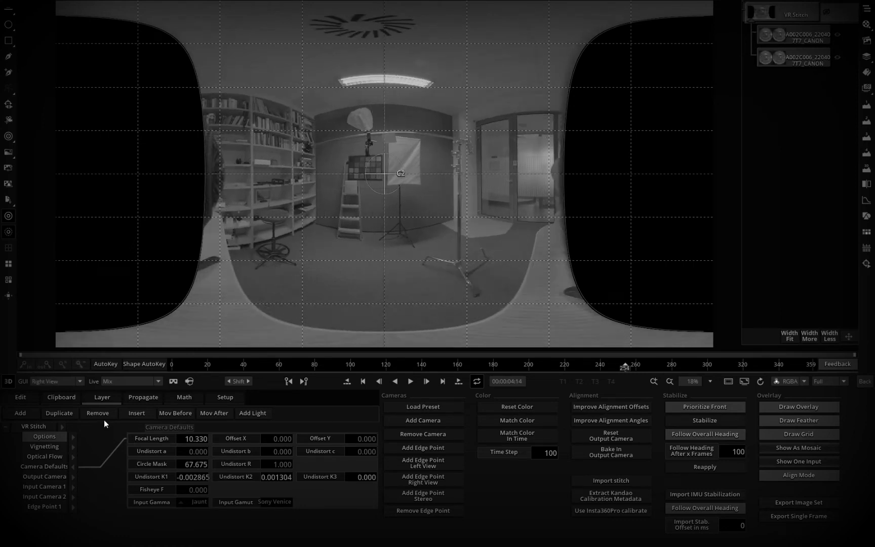
# - Turn on Show One Input for Input Camera 1 and set its Offset X to 0.500
pyautogui.click(73, 466)
pyautogui.click(72, 467)
pyautogui.click(71, 467)
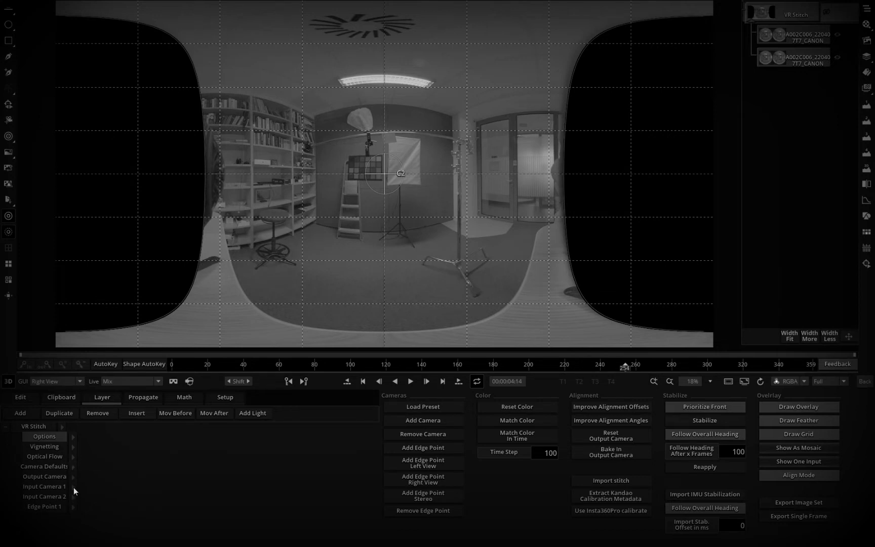
pyautogui.click(73, 487)
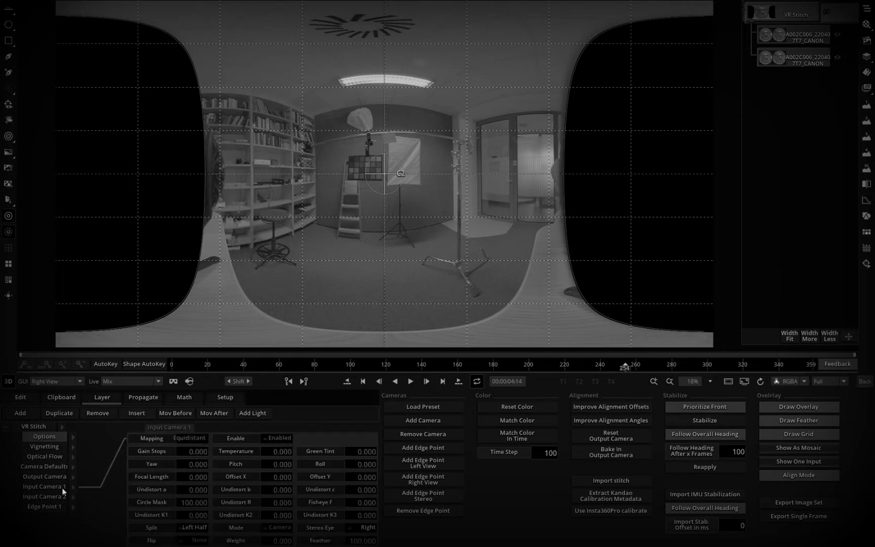
pyautogui.click(823, 464)
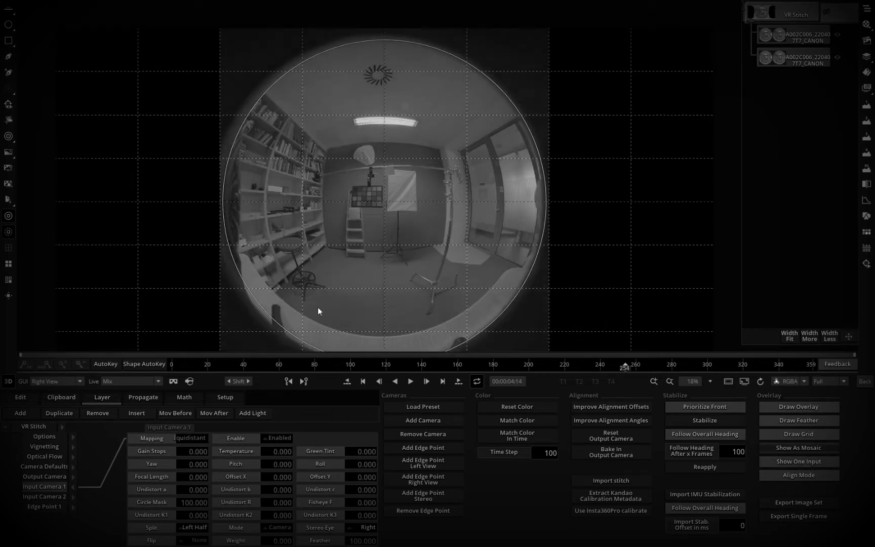
pyautogui.scroll(2, 363, 272)
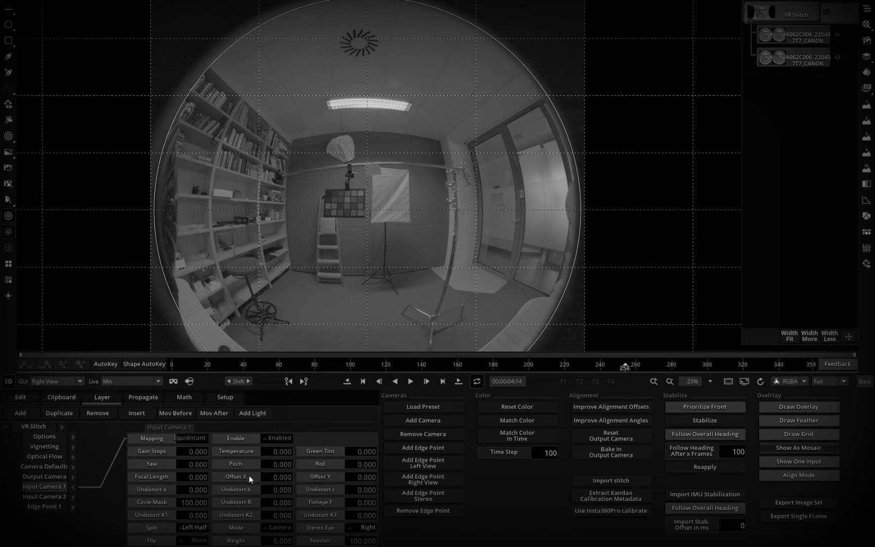
pyautogui.moveTo(282, 478); pyautogui.dragTo(293, 481)
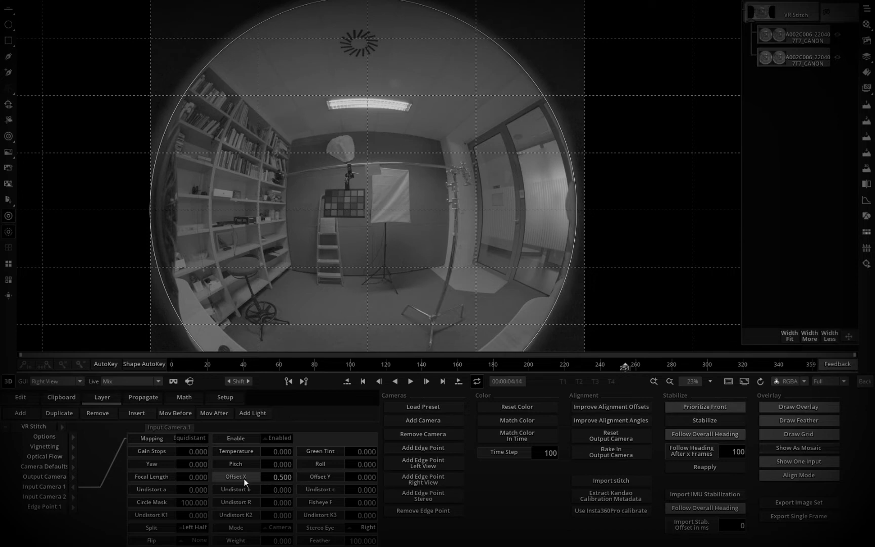
pyautogui.click(75, 487)
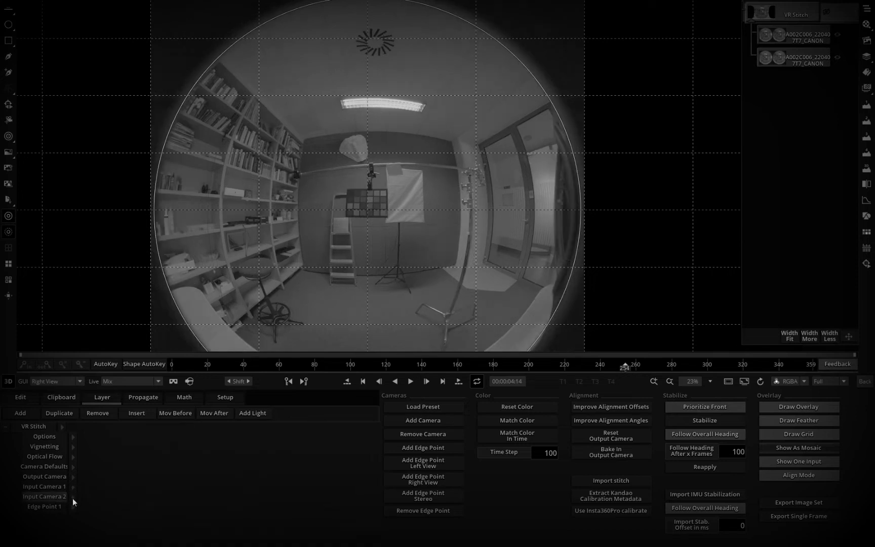
# - Set Input Camera 2's Offset X to -0.500
pyautogui.click(73, 497)
pyautogui.click(284, 479)
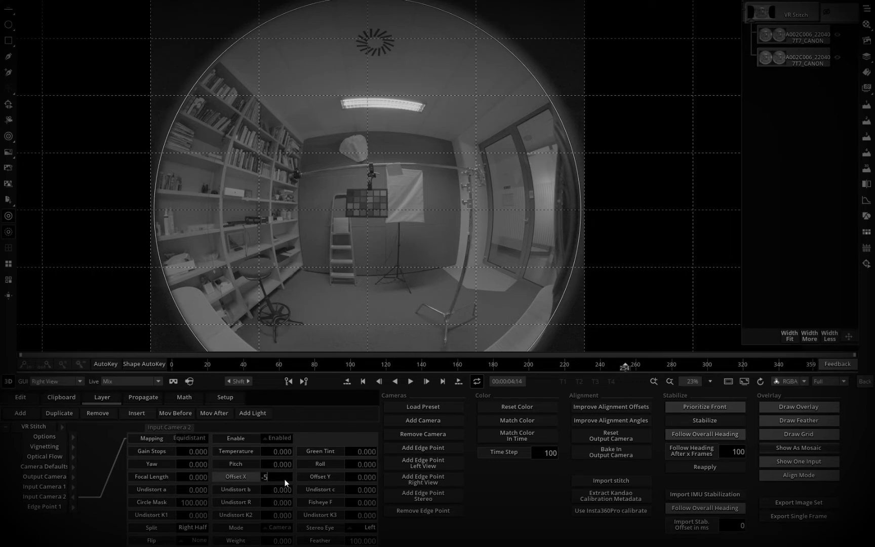
pyautogui.write('-0.5')
pyautogui.press('Return')
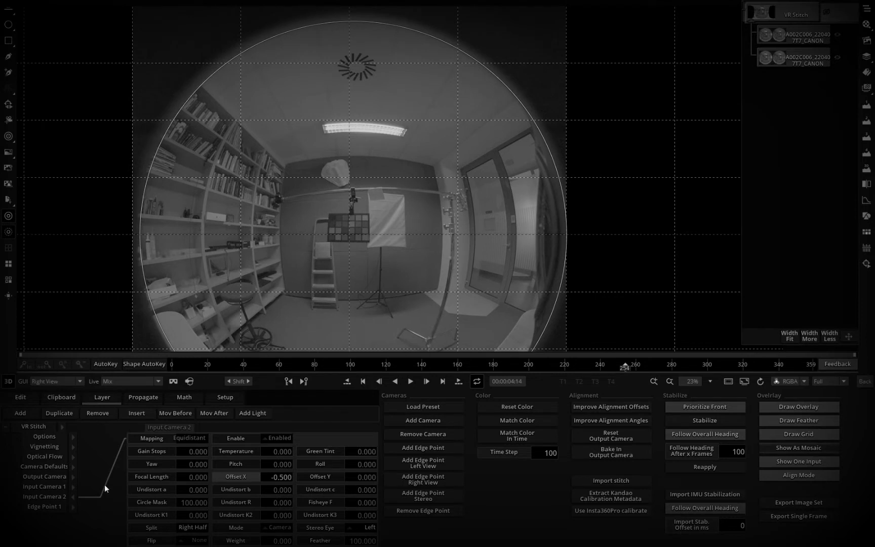
pyautogui.click(74, 497)
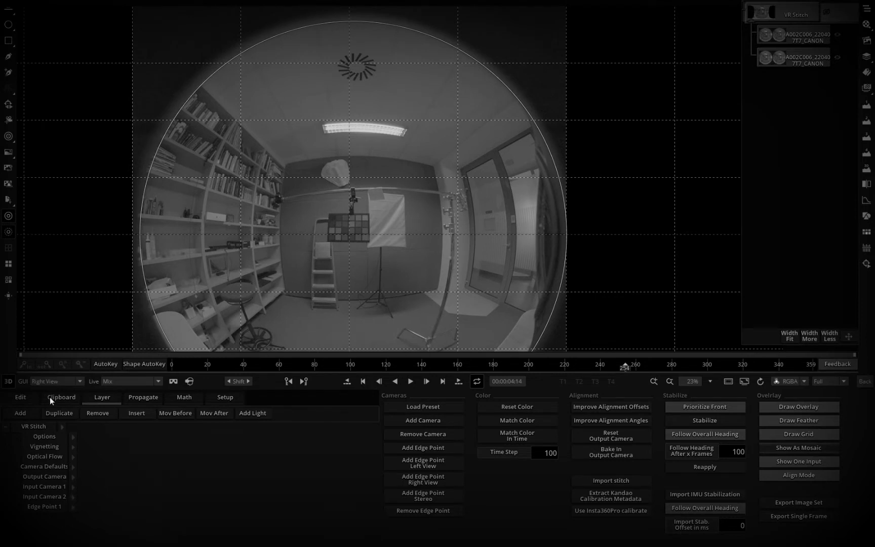
# - Turn off Show One Input to return to the full stitched view
pyautogui.click(64, 451)
pyautogui.click(792, 464)
pyautogui.moveTo(454, 240); pyautogui.dragTo(456, 196)
pyautogui.press('Up')
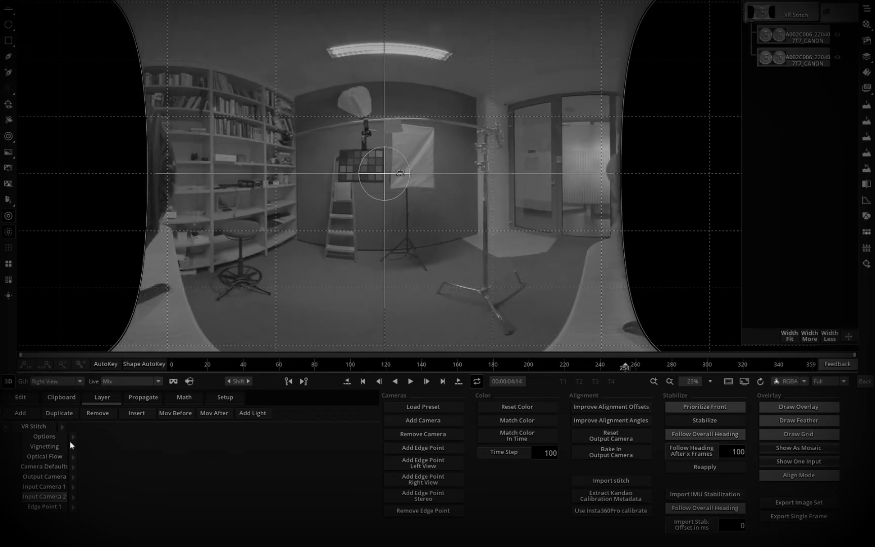
# - Display both eyes in Mix view and set the stitch's Yaw Balance to 3.600 and Coaxial Distance to 1.600
pyautogui.click(72, 438)
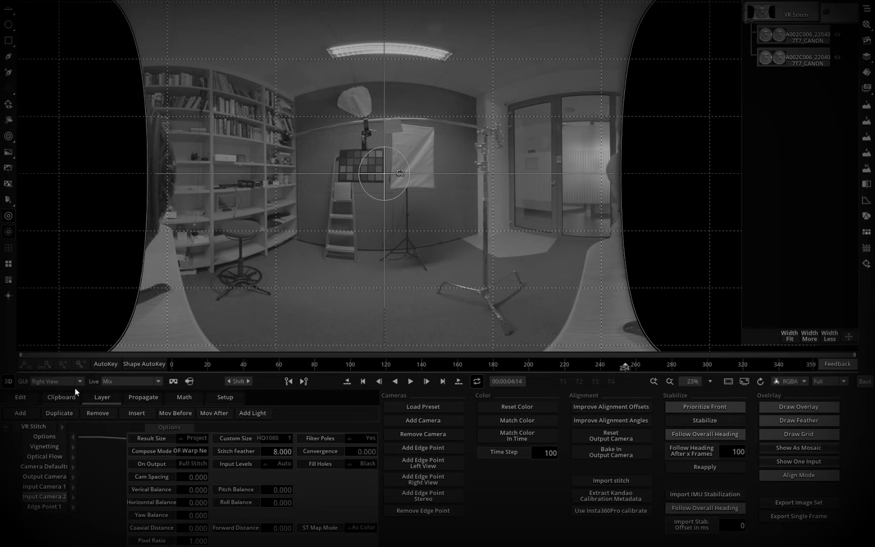
pyautogui.click(52, 449)
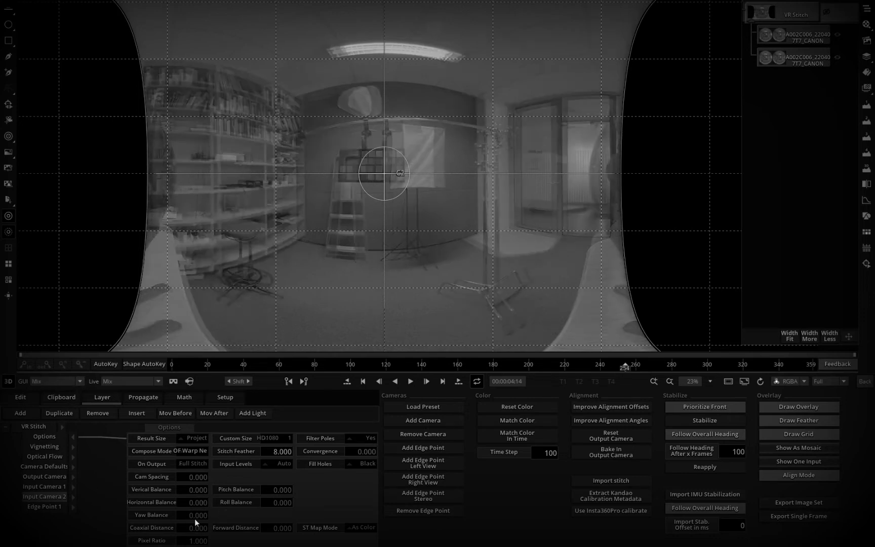
pyautogui.moveTo(202, 516); pyautogui.dragTo(1, 508)
pyautogui.moveTo(207, 517); pyautogui.dragTo(443, 517)
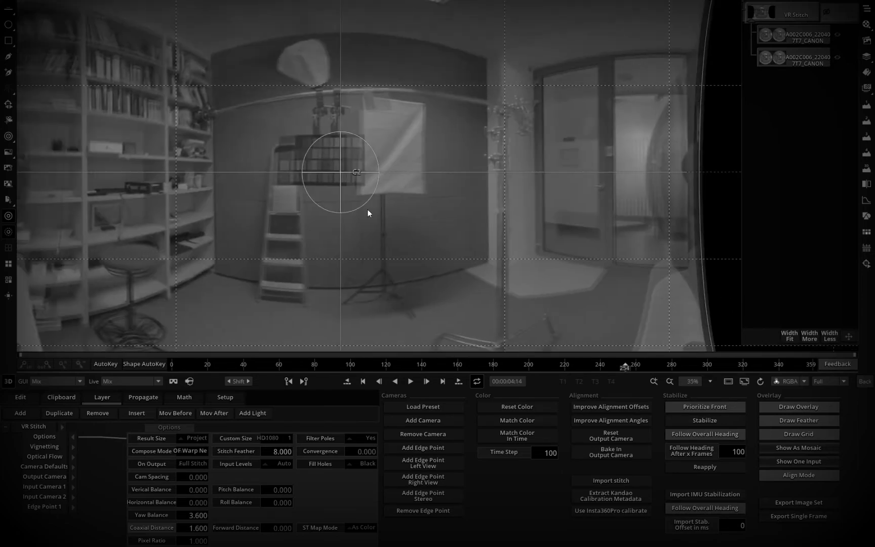
# - Inspect the whole stitched image in Left View and return to the timeline
pyautogui.press('2')
pyautogui.scroll(-2, 373, 216)
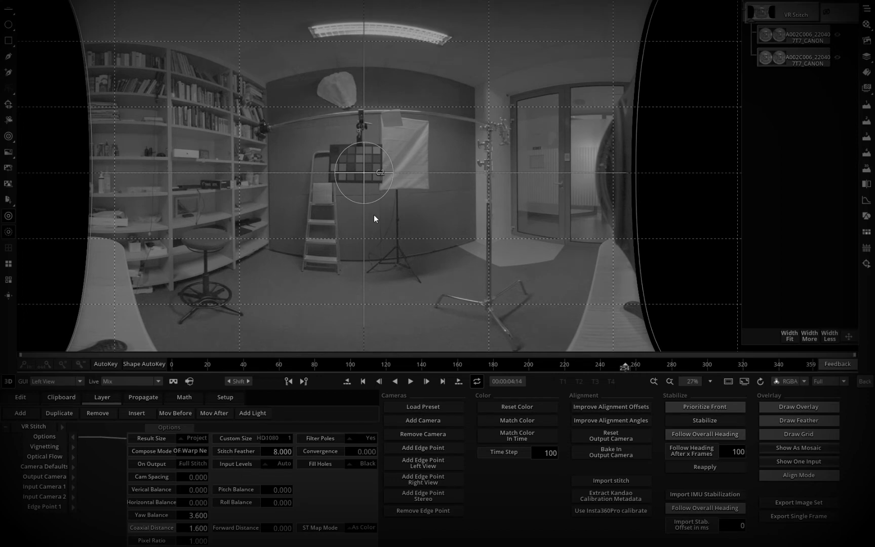
pyautogui.scroll(-2, 374, 215)
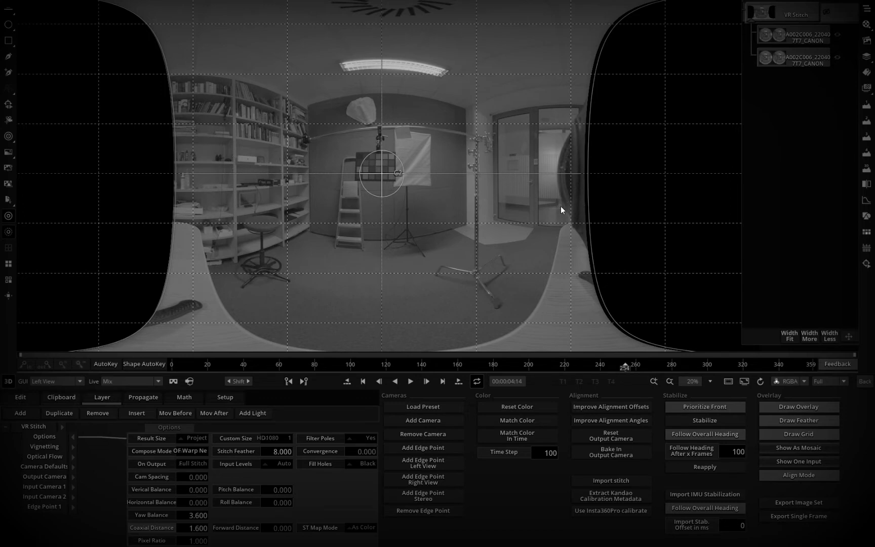
pyautogui.click(865, 381)
# - Move the lower clip out from under VR Stitch and apply a Comp3D effect to it
pyautogui.click(408, 206)
pyautogui.moveTo(474, 253); pyautogui.dragTo(476, 200)
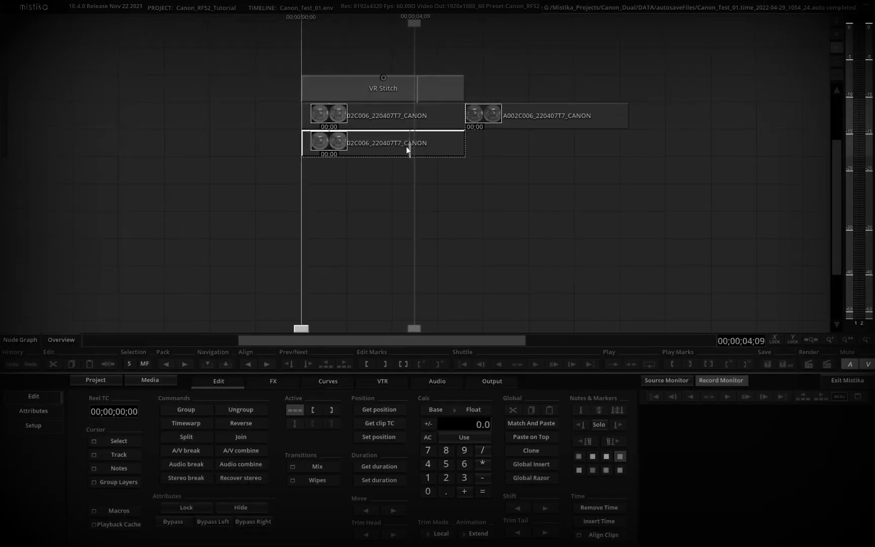
pyautogui.moveTo(406, 147); pyautogui.dragTo(407, 229)
pyautogui.moveTo(470, 259); pyautogui.dragTo(469, 241)
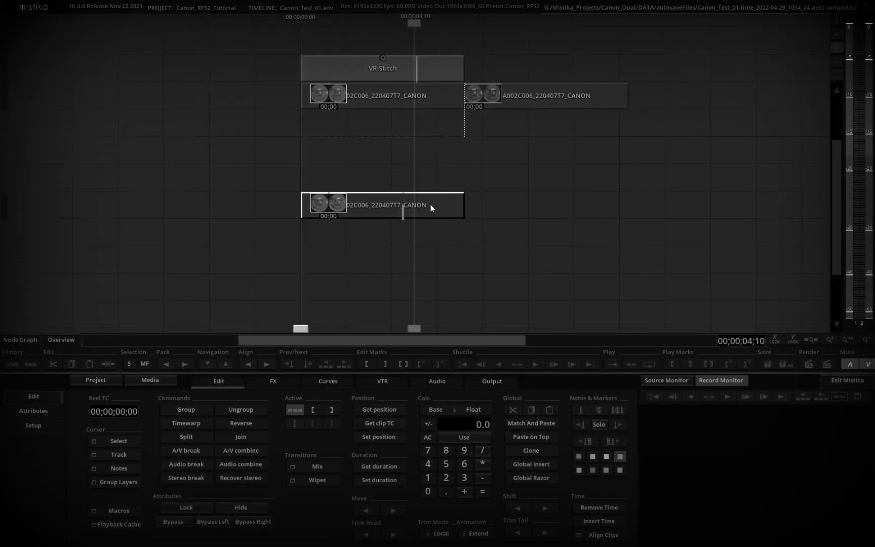
pyautogui.click(274, 383)
pyautogui.click(119, 406)
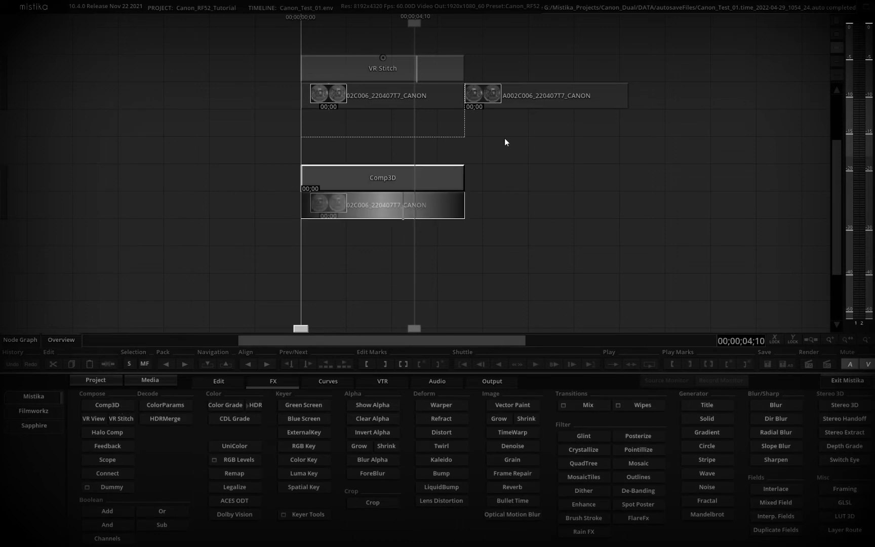
# - Duplicate the clip twice under Comp3D and space the copies out, leaving an empty track above each
pyautogui.moveTo(459, 220); pyautogui.dragTo(410, 113)
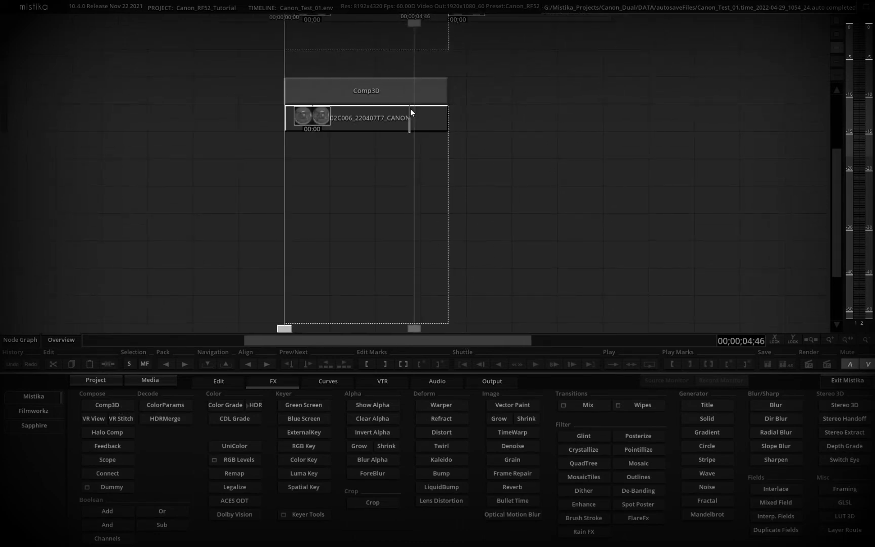
pyautogui.hotkey('ctrl', 'v')
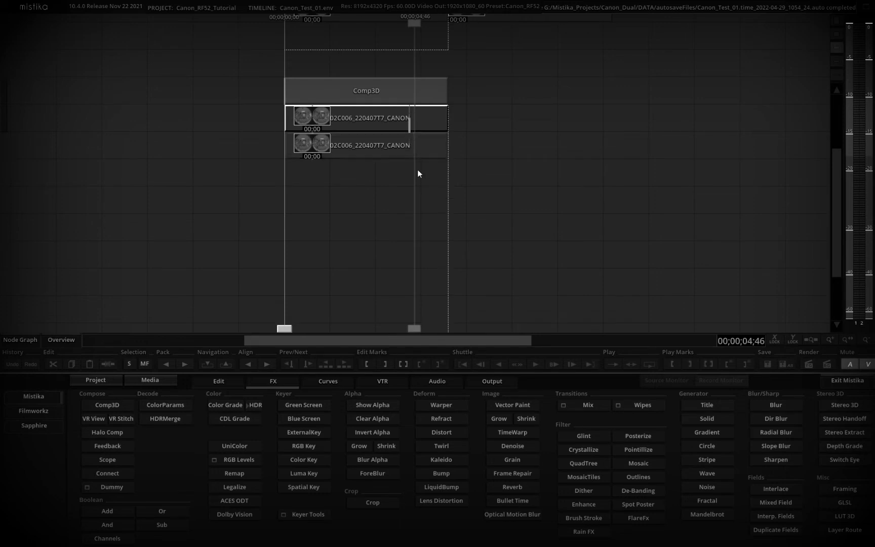
pyautogui.hotkey('ctrl', 'v')
pyautogui.moveTo(415, 174); pyautogui.dragTo(413, 226)
pyautogui.moveTo(426, 146); pyautogui.dragTo(426, 173)
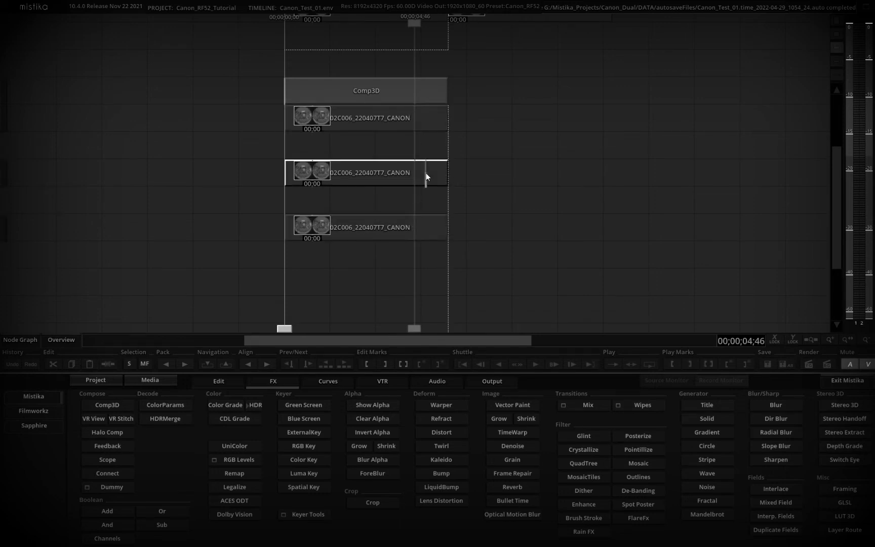
# - Examine the bottom clip's dual-fisheye frame in the effects editor and return to the timeline
pyautogui.click(396, 118)
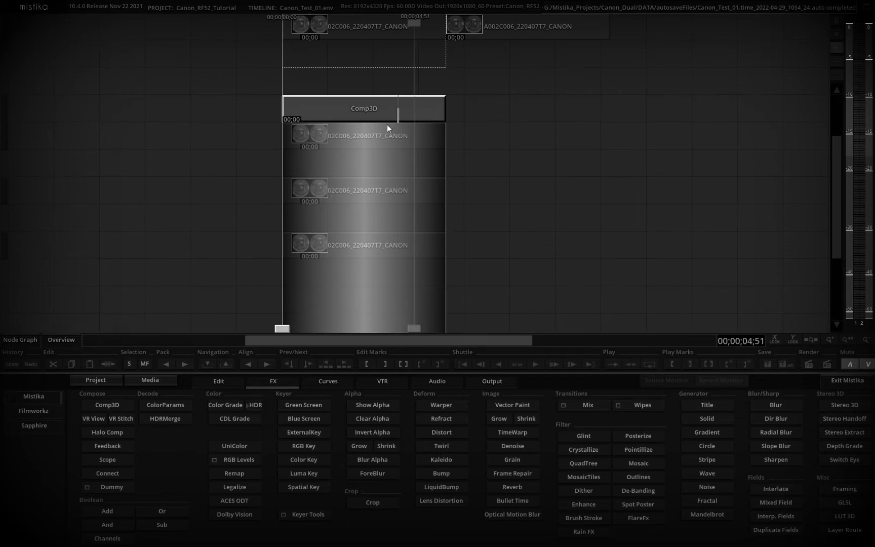
pyautogui.doubleClick(382, 245)
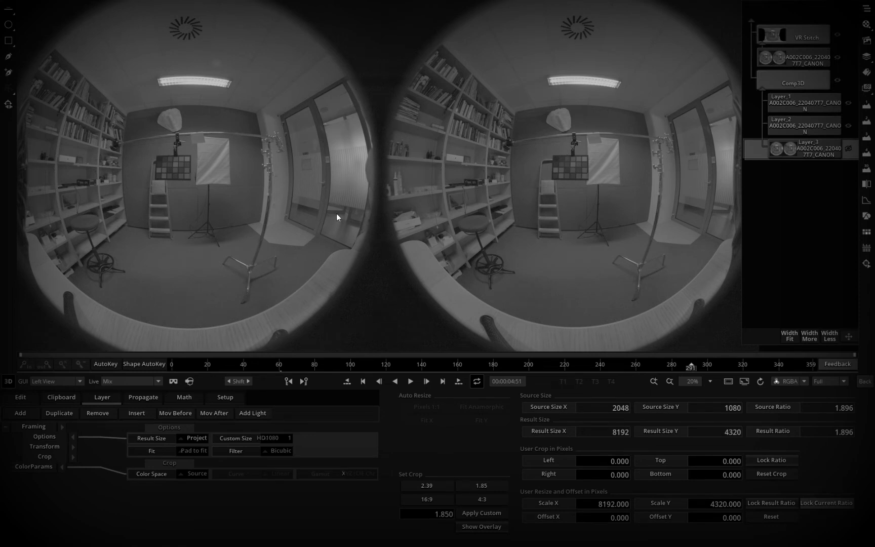
pyautogui.moveTo(726, 201); pyautogui.dragTo(664, 179)
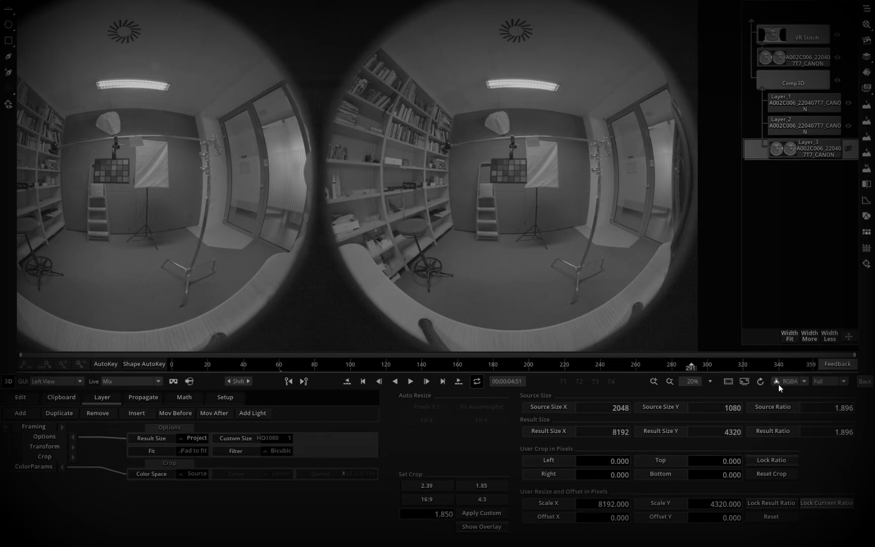
pyautogui.click(865, 381)
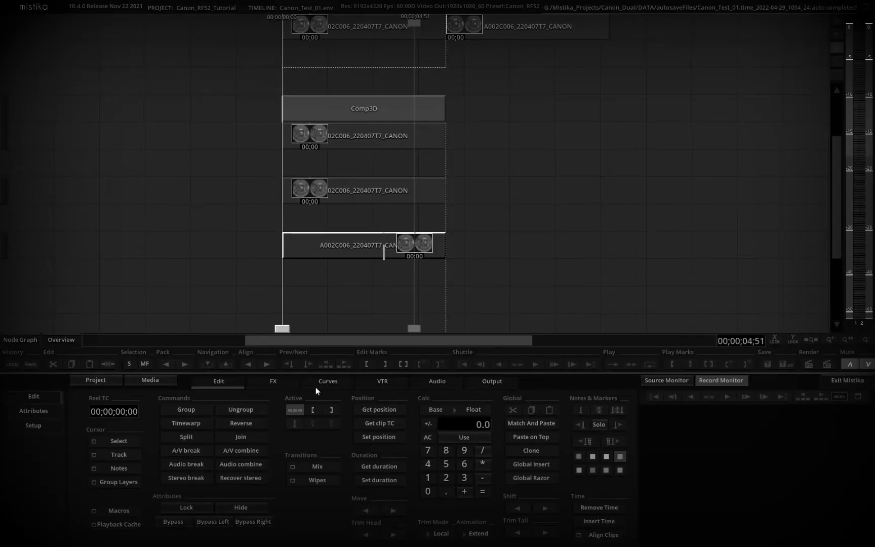
# - Apply a Framing effect to each of the two lower clips under Comp3D
pyautogui.click(276, 383)
pyautogui.click(846, 492)
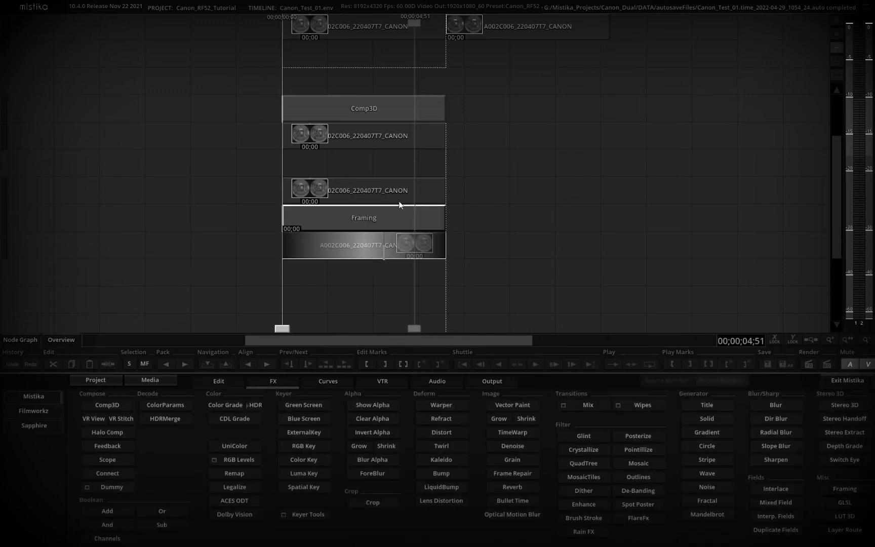
pyautogui.click(399, 199)
pyautogui.click(834, 491)
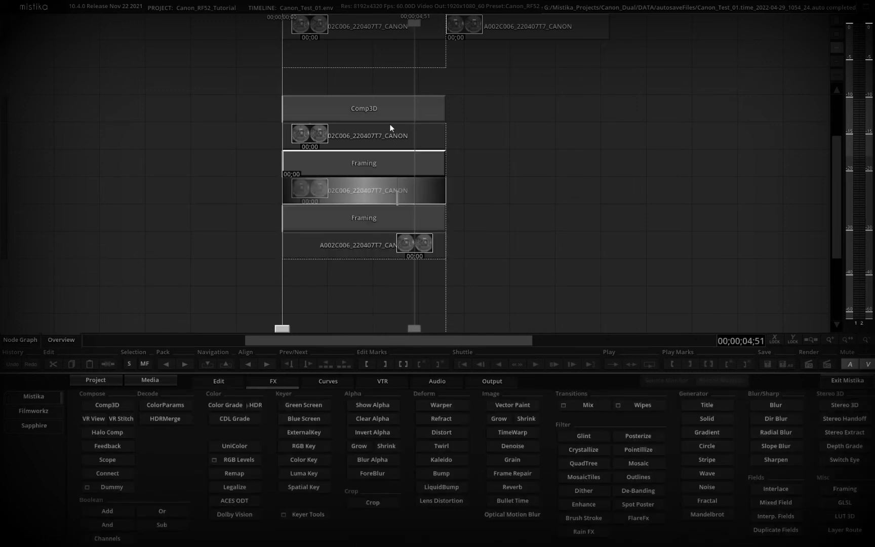
# - Open the Comp3D composite in the effects editor and set the Layer_3 Framing Offset X to 50.9
pyautogui.click(366, 108)
pyautogui.doubleClick(383, 109)
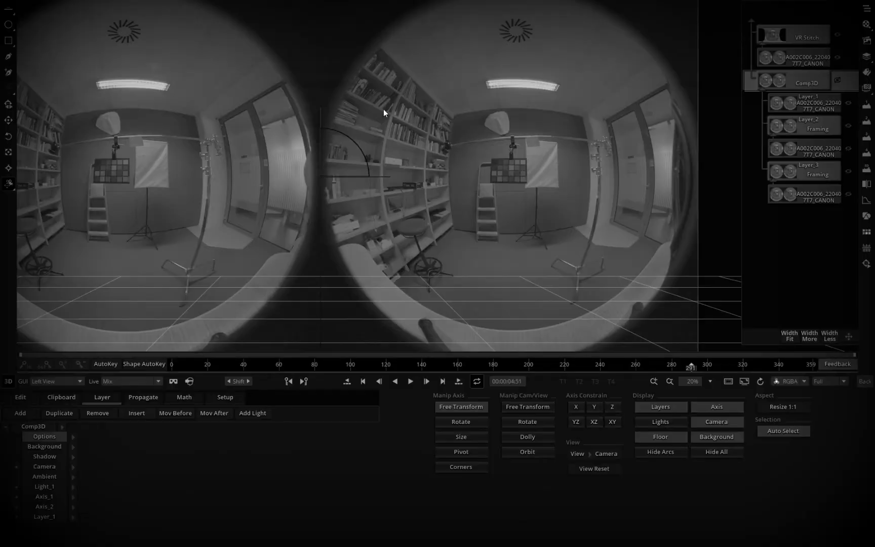
pyautogui.click(779, 176)
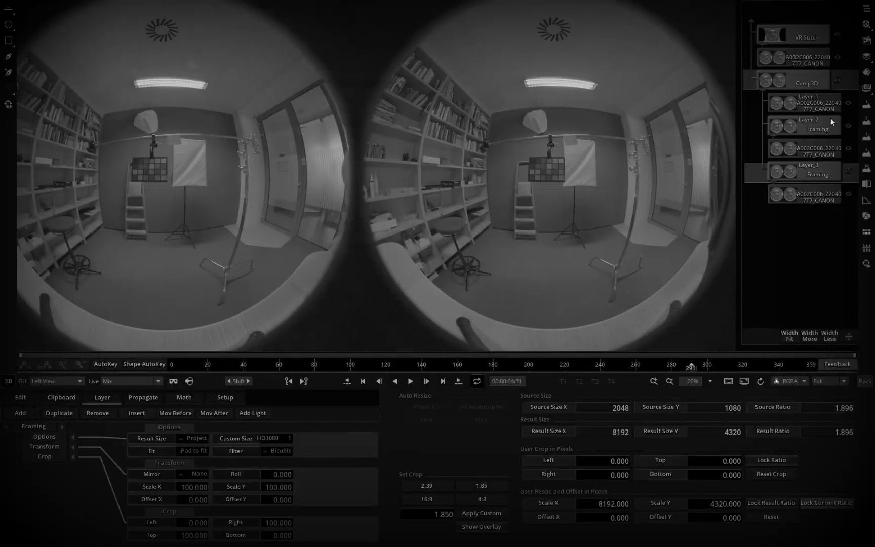
pyautogui.click(796, 84)
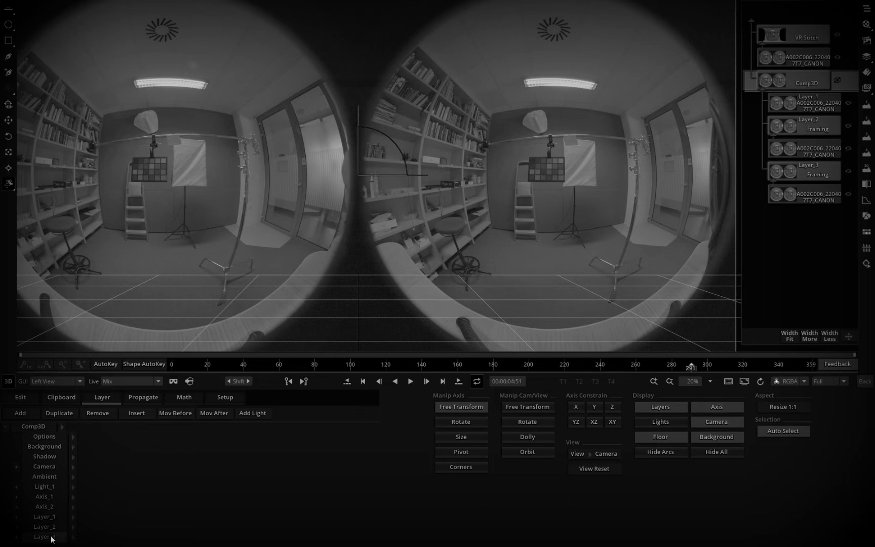
pyautogui.click(804, 172)
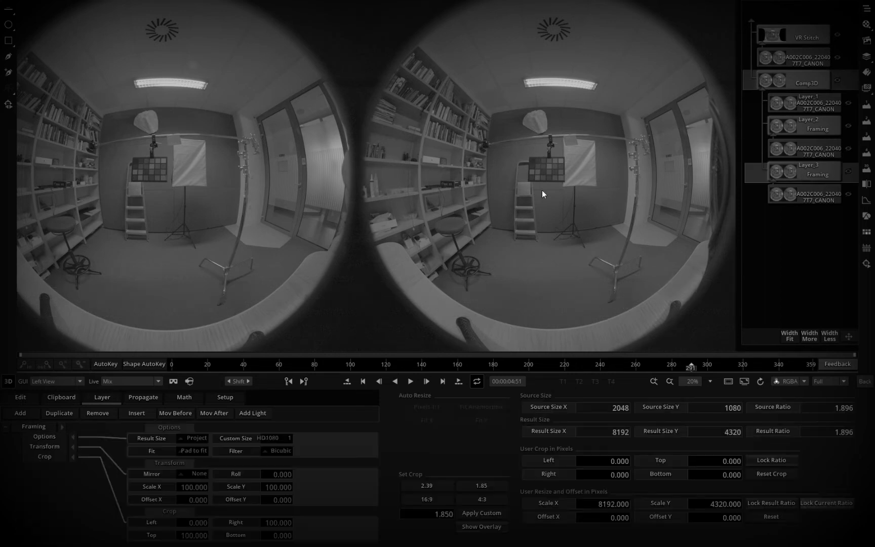
pyautogui.moveTo(542, 190)
pyautogui.mouseDown()
pyautogui.moveTo(564, 199)
pyautogui.moveTo(508, 195)
pyautogui.moveTo(554, 189)
pyautogui.mouseUp()
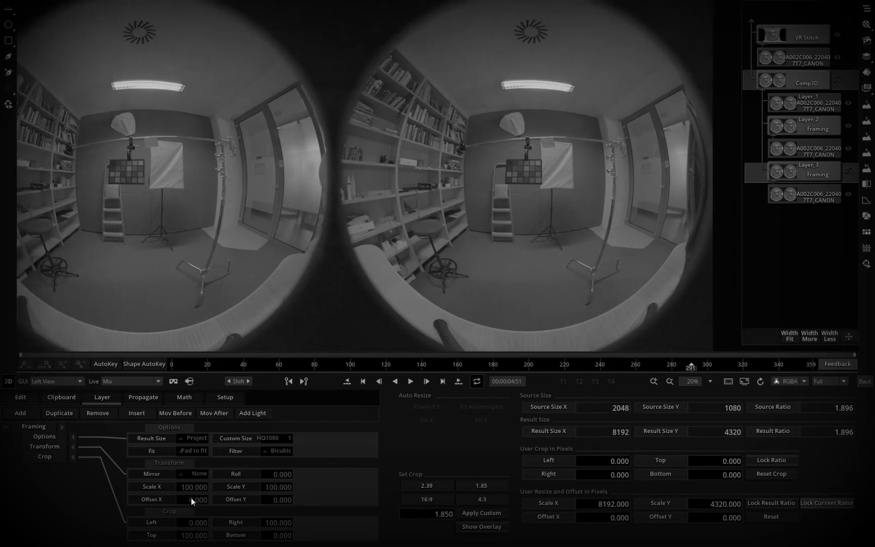
pyautogui.moveTo(195, 500); pyautogui.dragTo(463, 514)
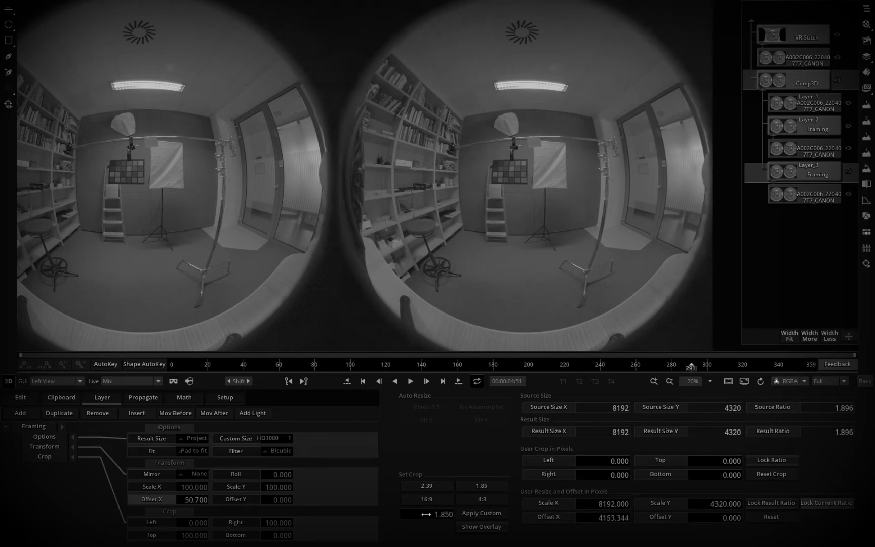
pyautogui.moveTo(427, 514); pyautogui.dragTo(433, 514)
# - Draw a closed, curved four-point shape on Layer_3 around the outer edge of the right lens circle, over the glass door
pyautogui.moveTo(624, 236); pyautogui.dragTo(427, 246)
pyautogui.scroll(3, 456, 243)
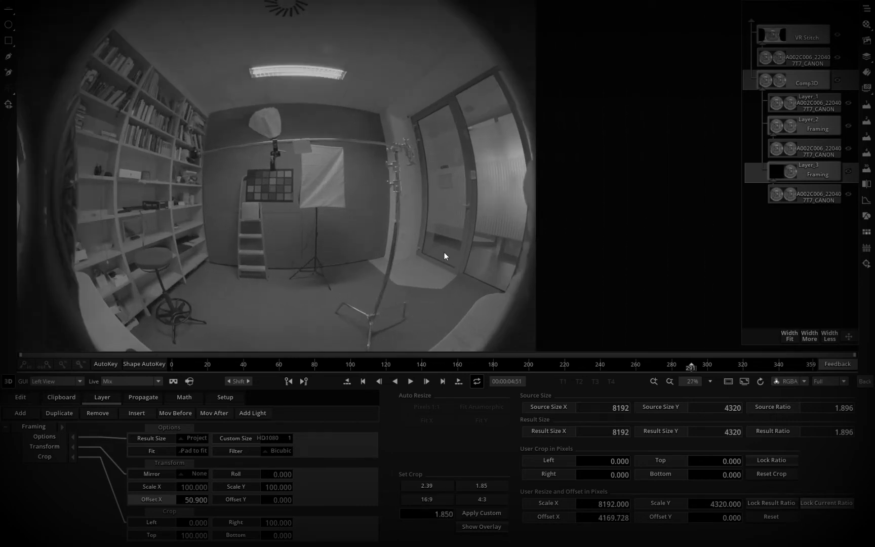
pyautogui.click(867, 216)
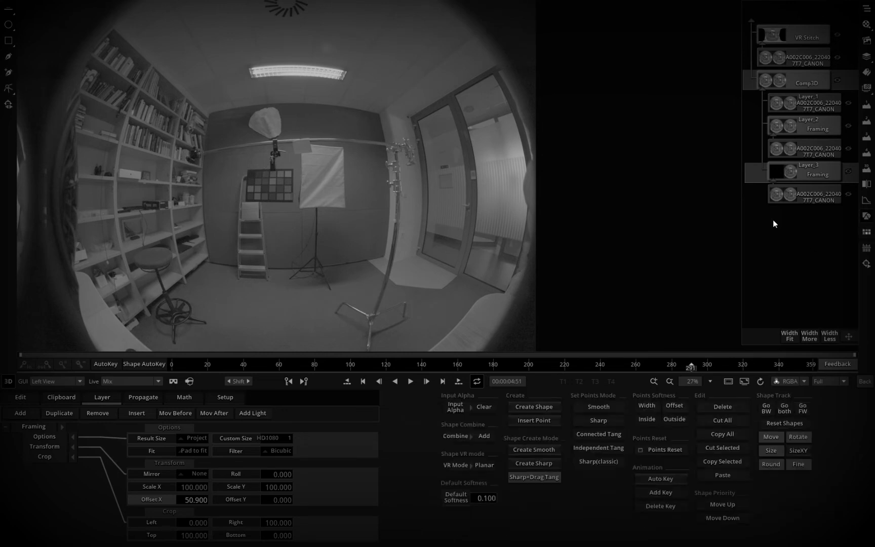
pyautogui.click(8, 56)
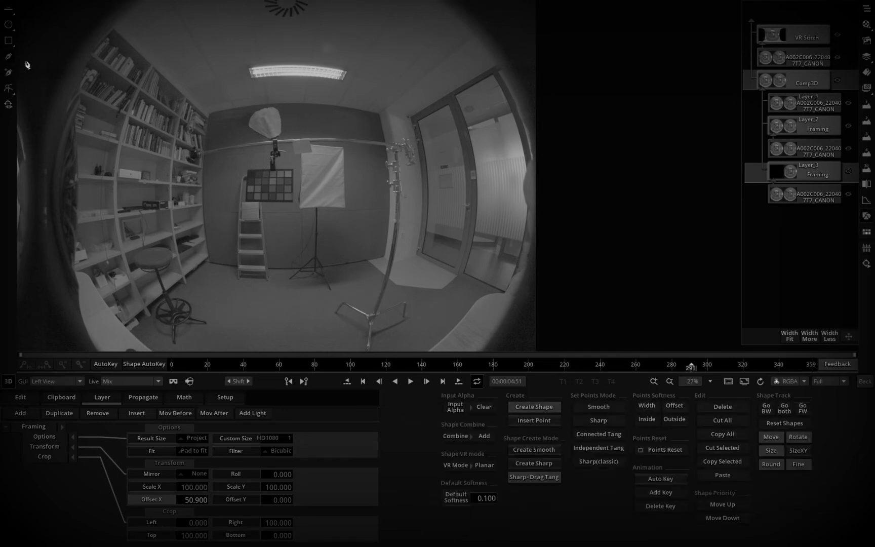
pyautogui.click(506, 205)
pyautogui.moveTo(506, 53); pyautogui.dragTo(547, 58)
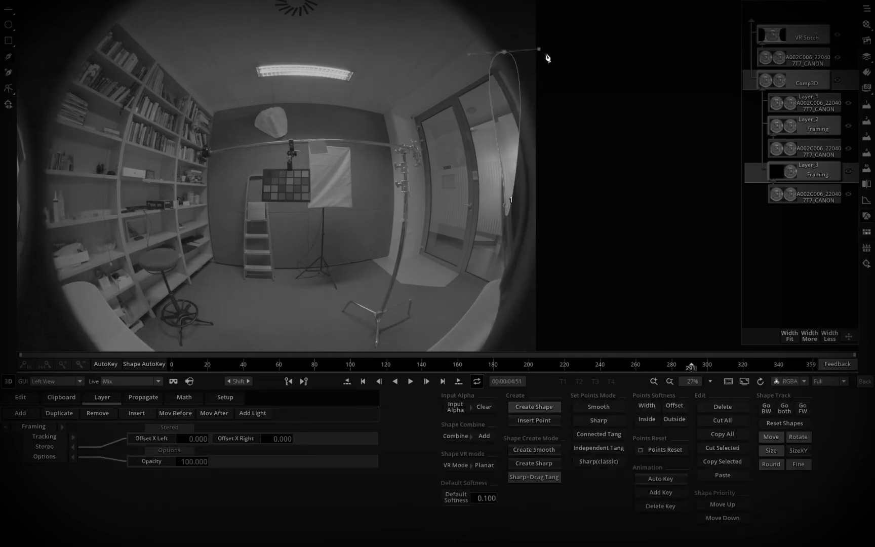
pyautogui.moveTo(552, 170); pyautogui.dragTo(556, 238)
pyautogui.moveTo(528, 332); pyautogui.dragTo(484, 336)
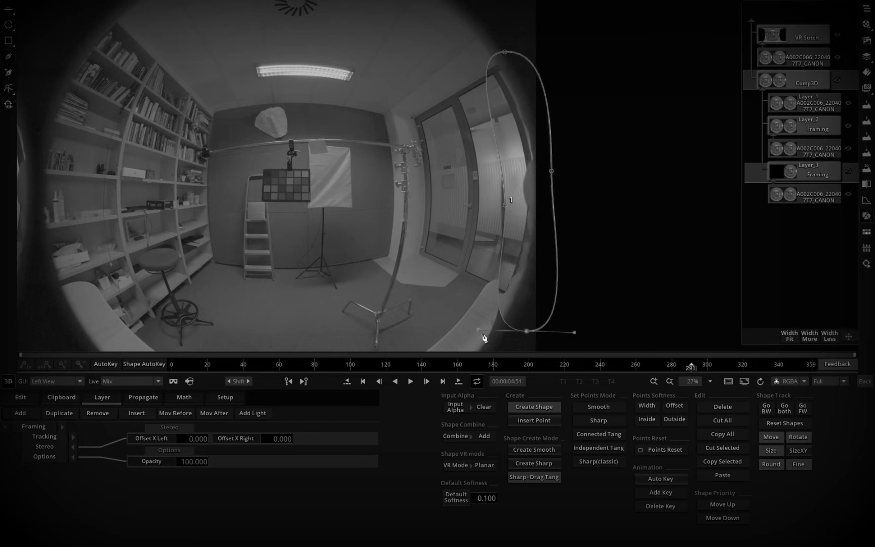
pyautogui.click(507, 204)
# - Adjust the Layer_3 shape's inner point, select all its points and widen their outside softness
pyautogui.moveTo(512, 214); pyautogui.dragTo(504, 214)
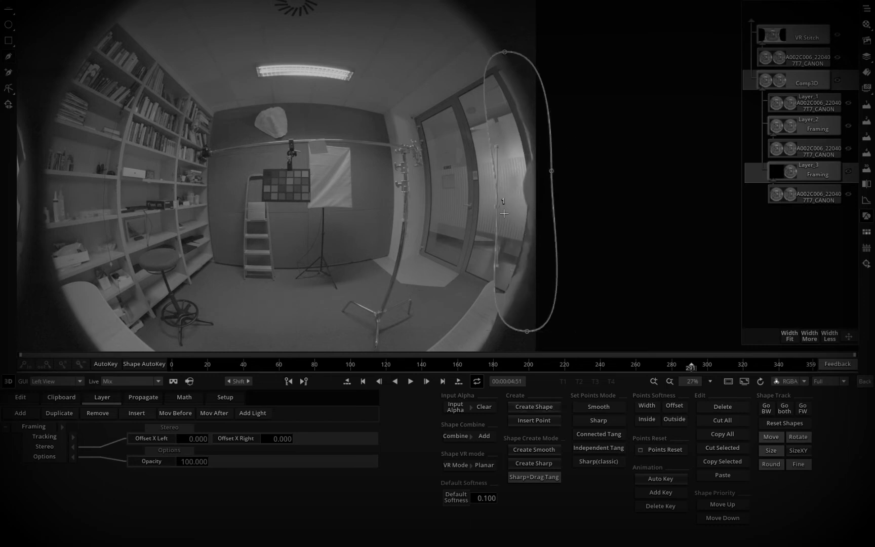
pyautogui.moveTo(460, 43); pyautogui.dragTo(585, 342)
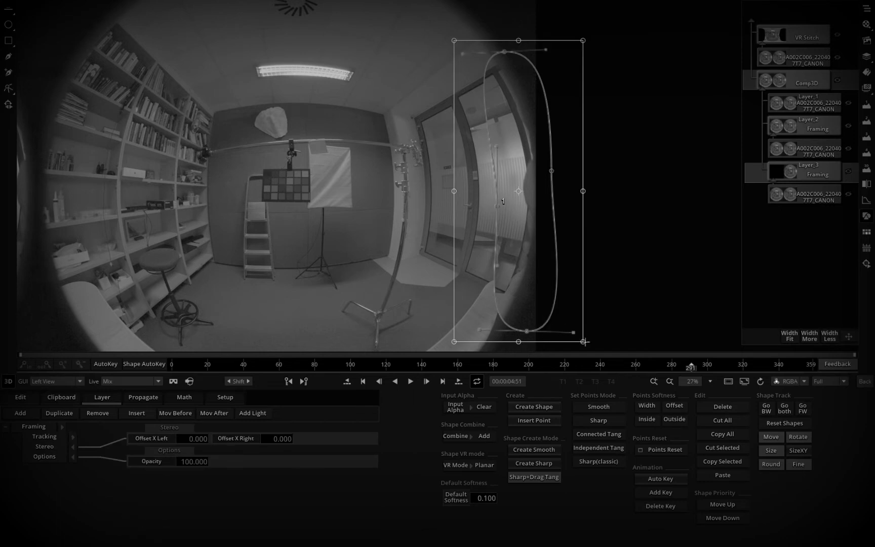
pyautogui.moveTo(665, 419); pyautogui.dragTo(617, 430)
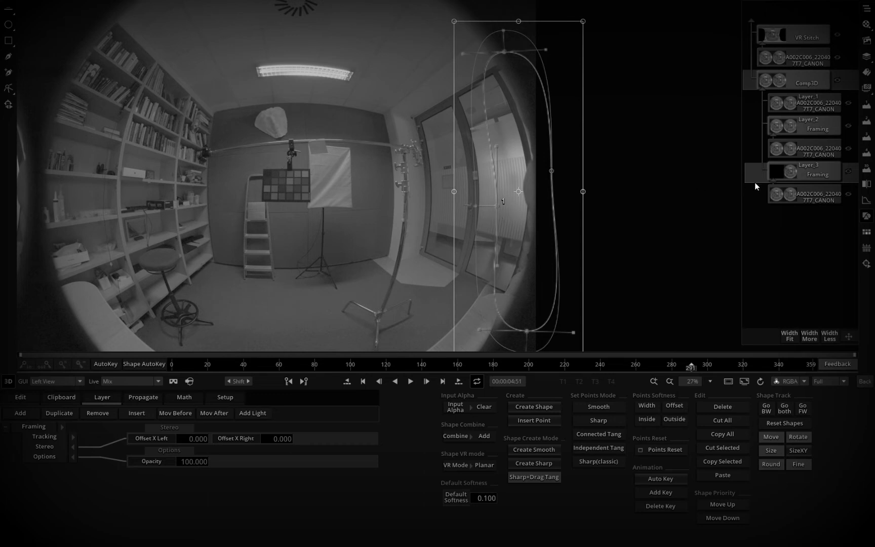
# - Refine the Layer_3 Framing to Offset X 51.1 and Scale Y 98, comparing the blend at the right lens edge
pyautogui.scroll(5, 523, 198)
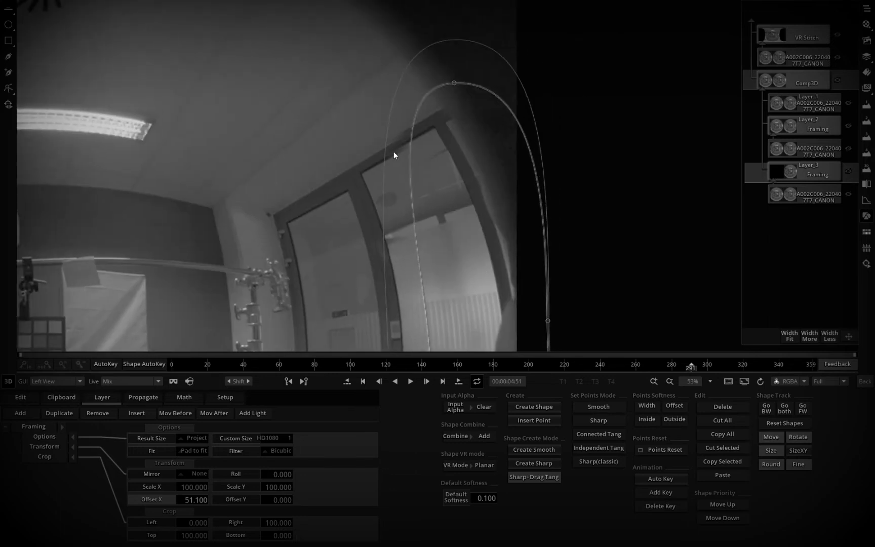
pyautogui.moveTo(282, 491); pyautogui.dragTo(193, 502)
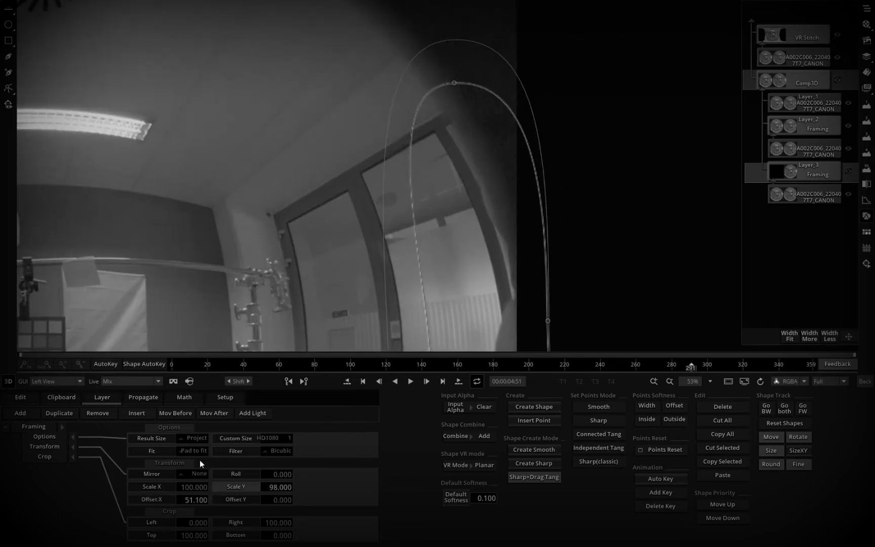
pyautogui.scroll(-3, 411, 312)
pyautogui.moveTo(411, 311); pyautogui.dragTo(459, 190)
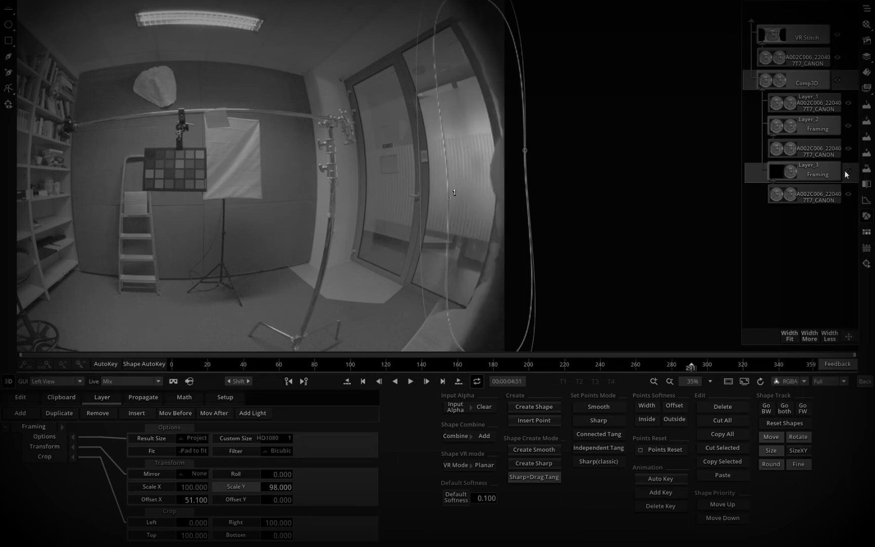
pyautogui.scroll(-4, 324, 183)
pyautogui.moveTo(320, 181); pyautogui.dragTo(570, 205)
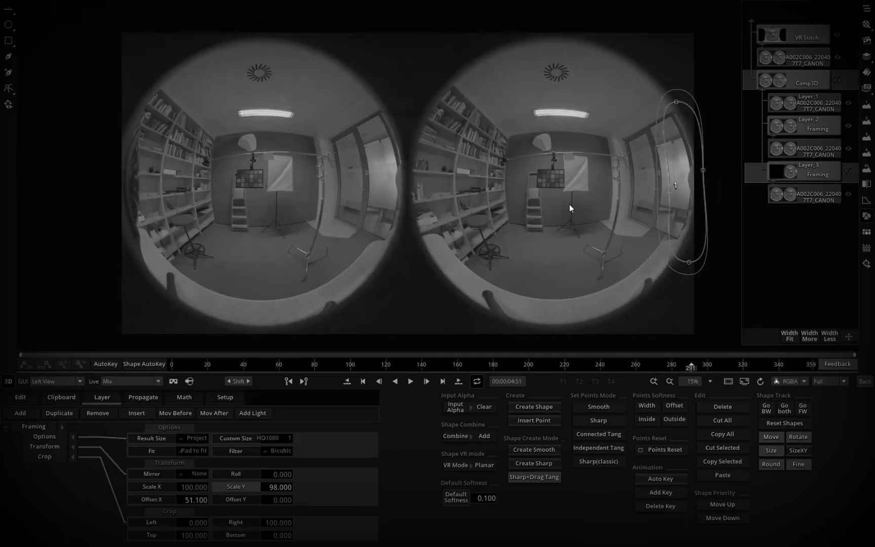
# - Set the Layer_2 Framing Offset X to -51.1, the Layer_3 offset with its sign reversed
pyautogui.click(806, 124)
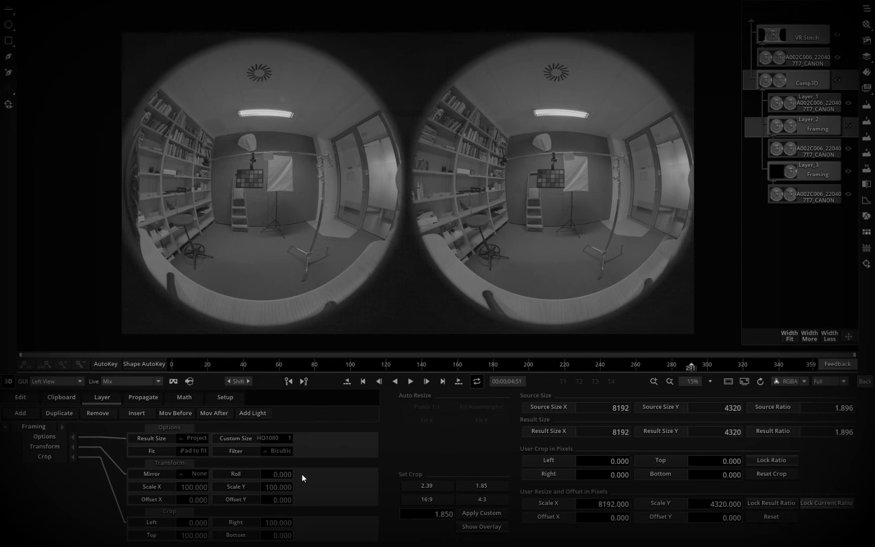
pyautogui.moveTo(194, 501); pyautogui.dragTo(2, 479)
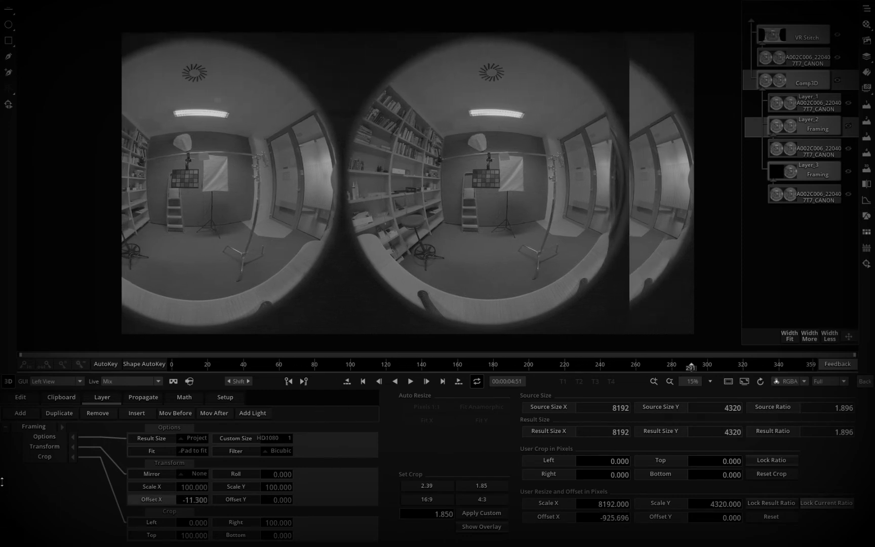
pyautogui.click(797, 171)
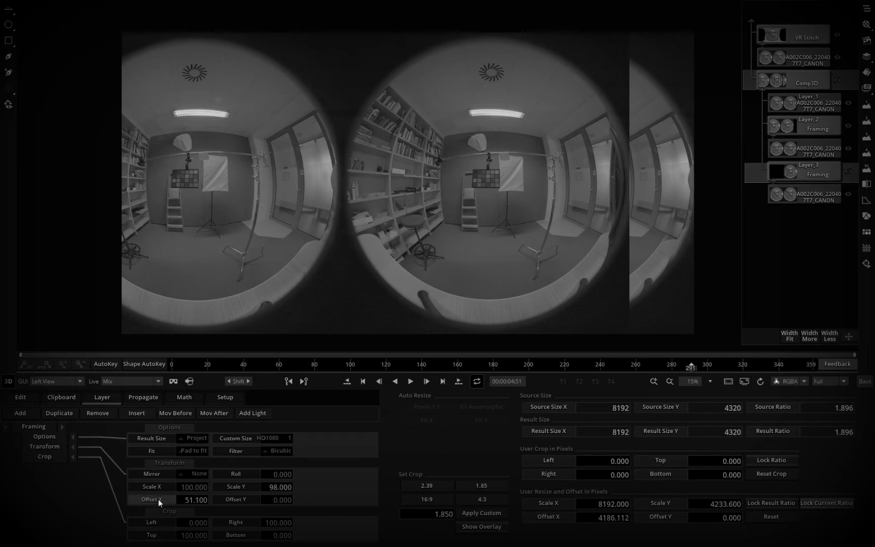
pyautogui.click(809, 132)
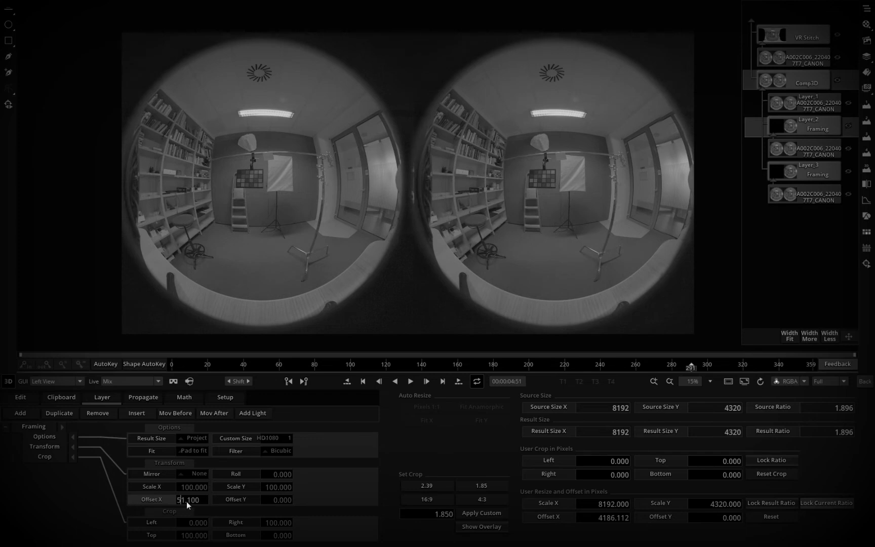
pyautogui.write('-')
pyautogui.press('Return')
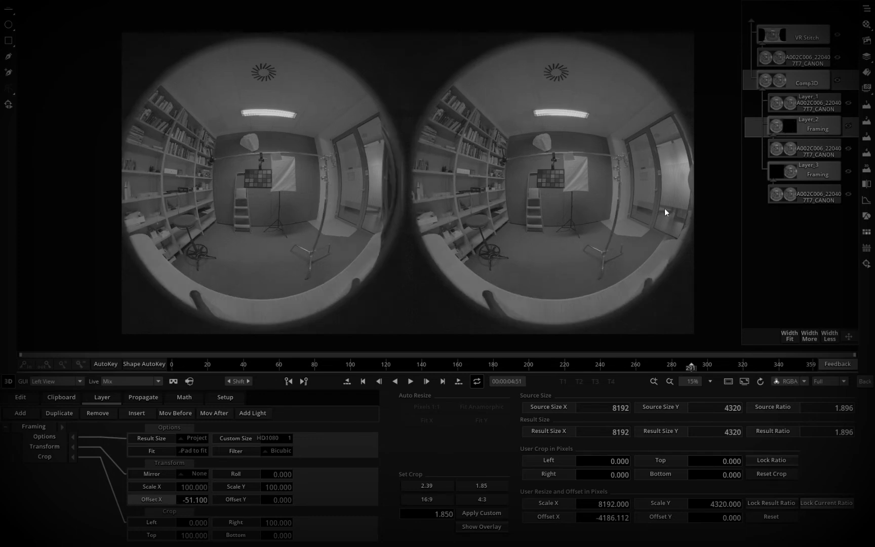
# - Copy the mask shape from the Layer_3 Framing and paste it into the Layer_2 Framing
pyautogui.click(791, 174)
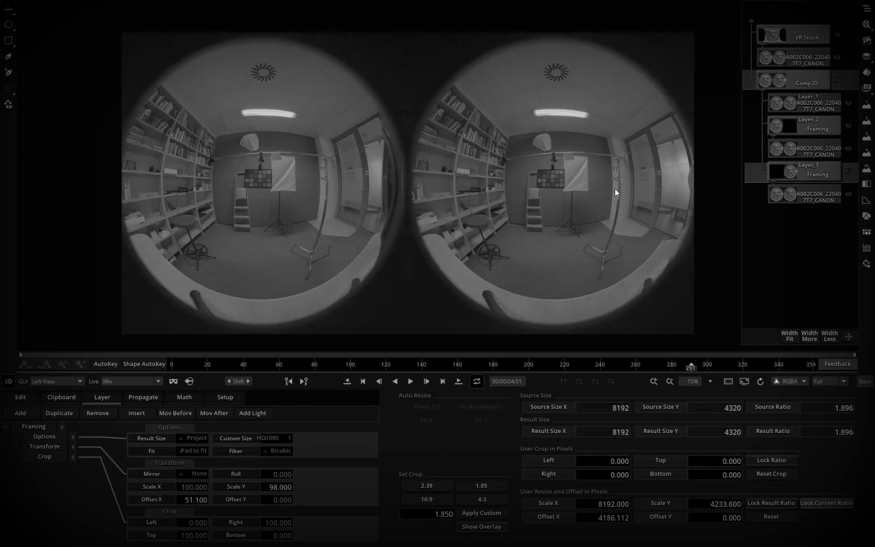
pyautogui.click(867, 217)
pyautogui.click(717, 264)
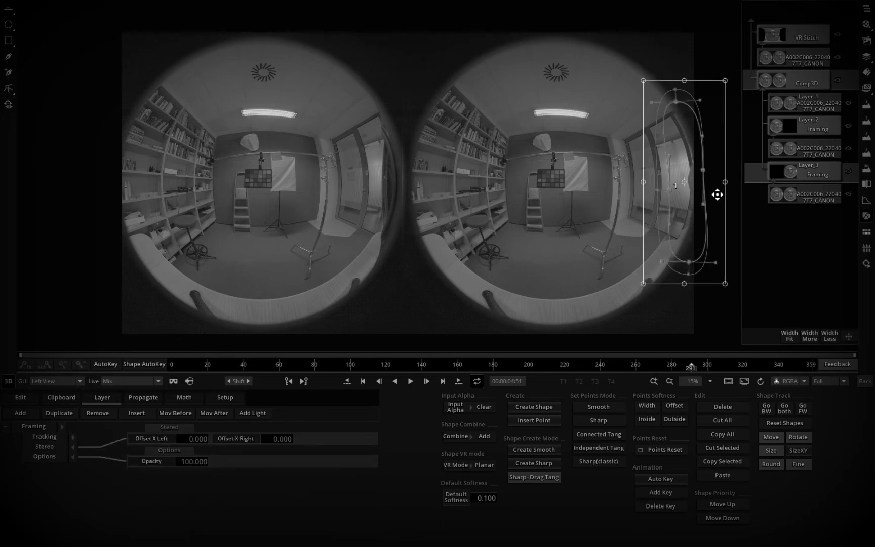
pyautogui.click(804, 127)
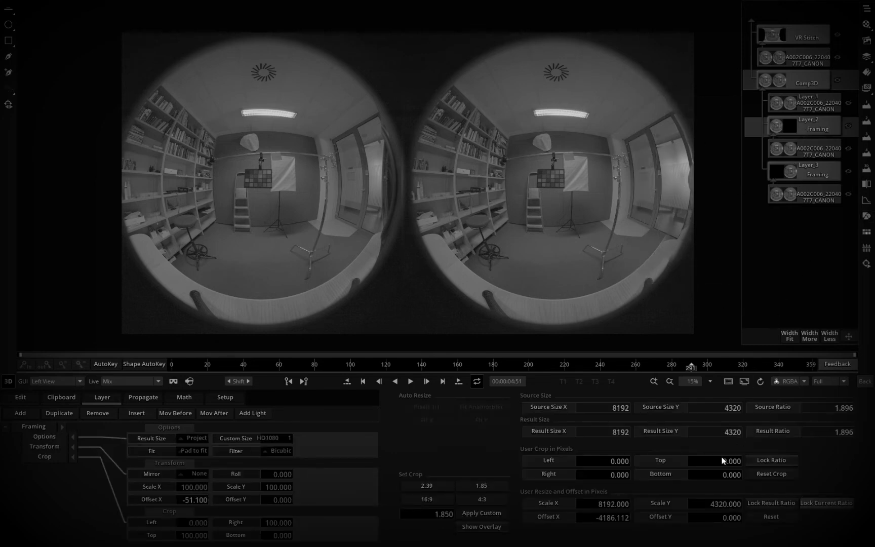
pyautogui.click(868, 214)
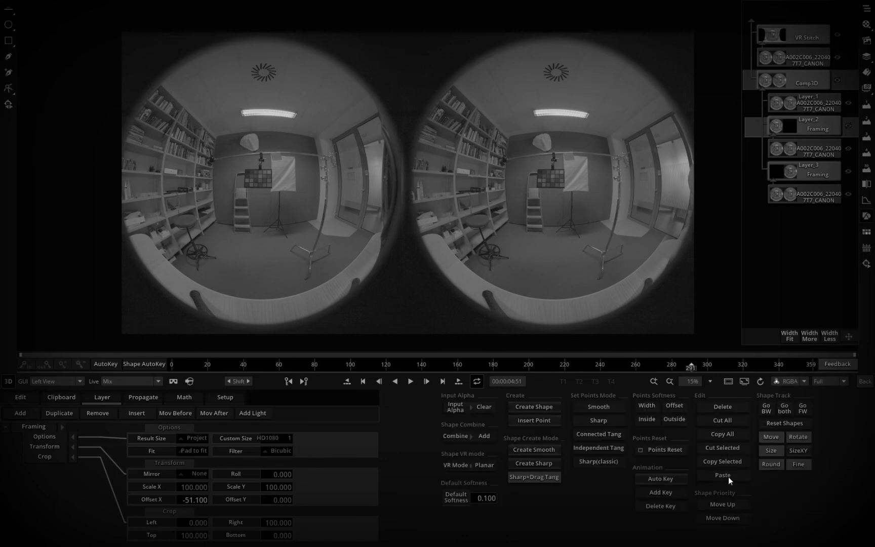
pyautogui.click(728, 476)
# - Rotate the pasted Layer_2 shape by about half a turn and place it over the outer edge of the left lens circle
pyautogui.moveTo(695, 219); pyautogui.dragTo(148, 243)
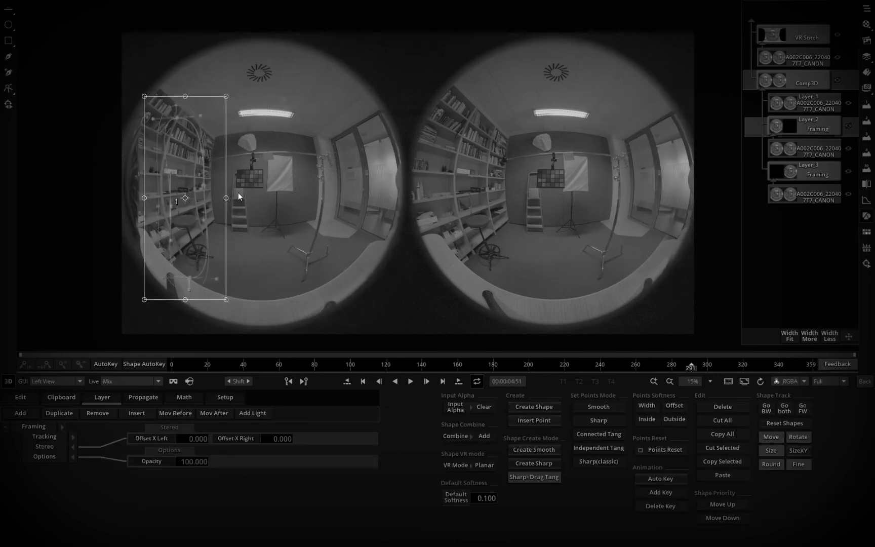
pyautogui.moveTo(237, 197); pyautogui.dragTo(121, 208)
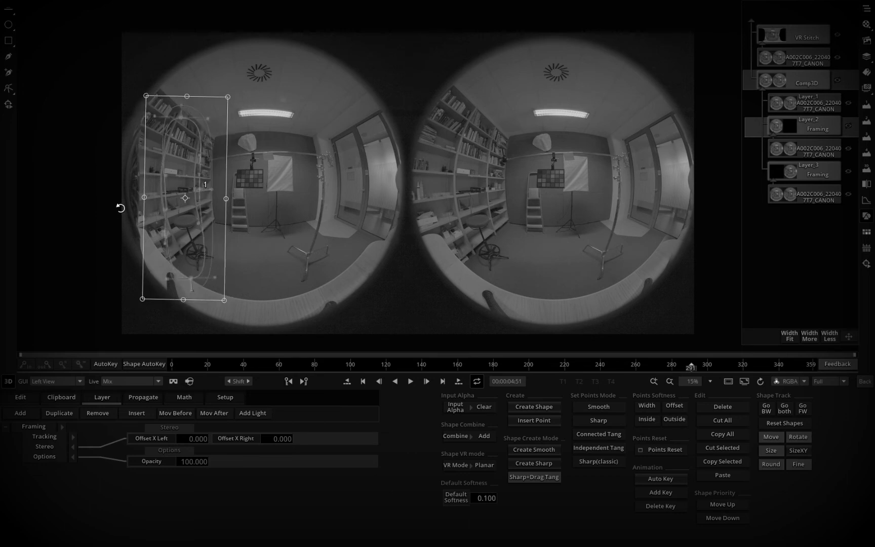
pyautogui.moveTo(194, 219); pyautogui.dragTo(137, 211)
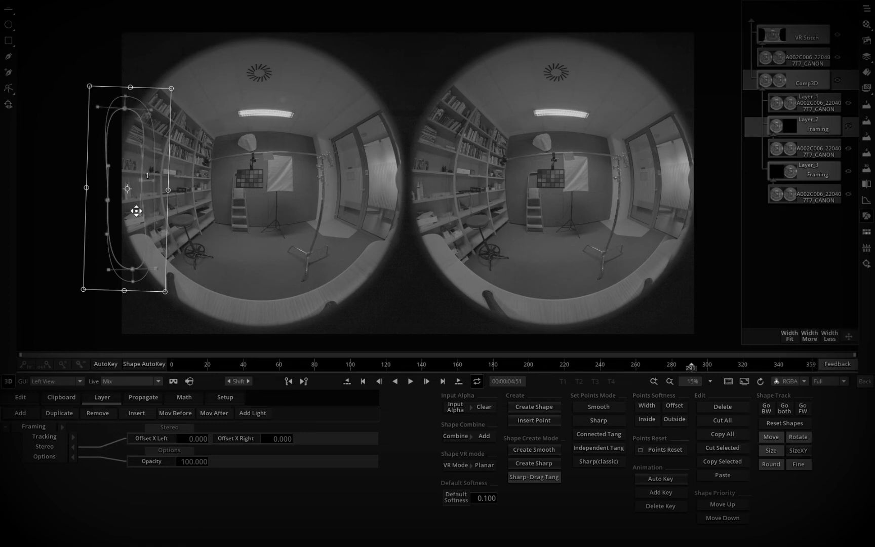
pyautogui.click(183, 248)
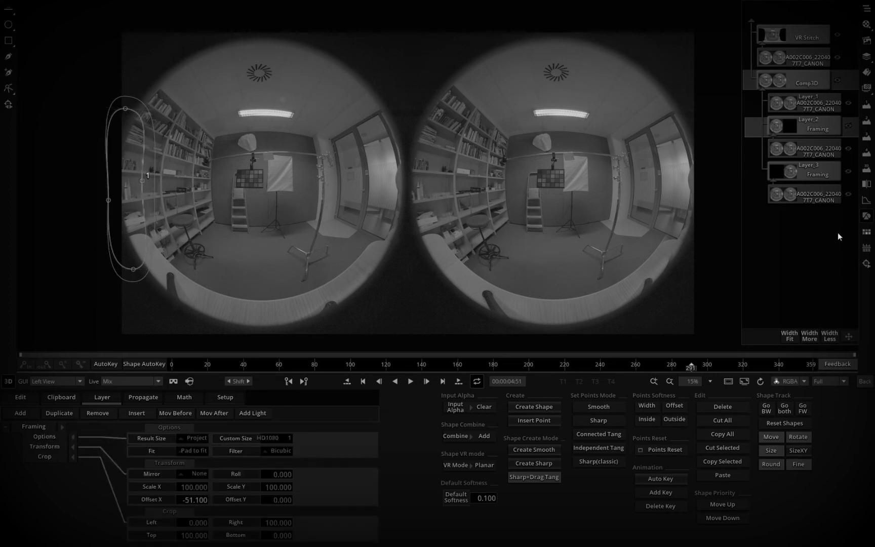
# - Check the Comp3D result, return to the timeline and group the whole Comp3D stack into one clip
pyautogui.click(825, 84)
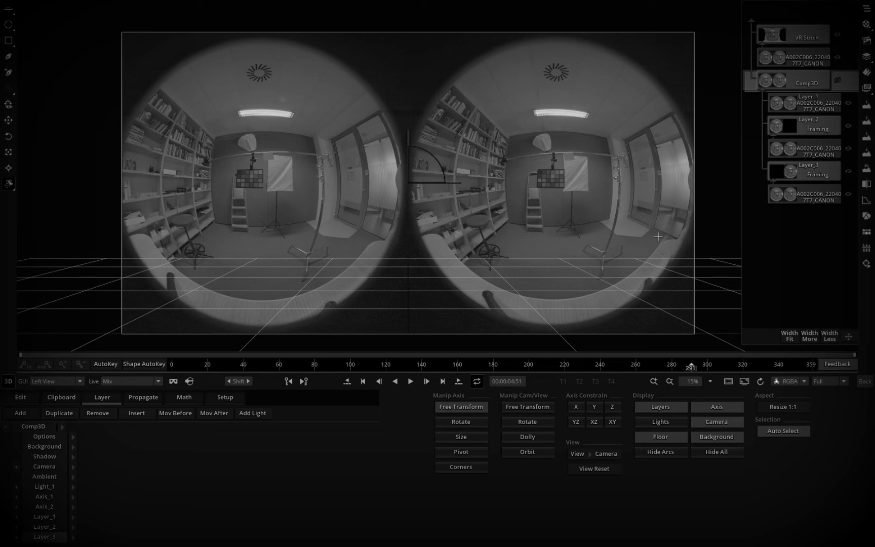
pyautogui.click(865, 383)
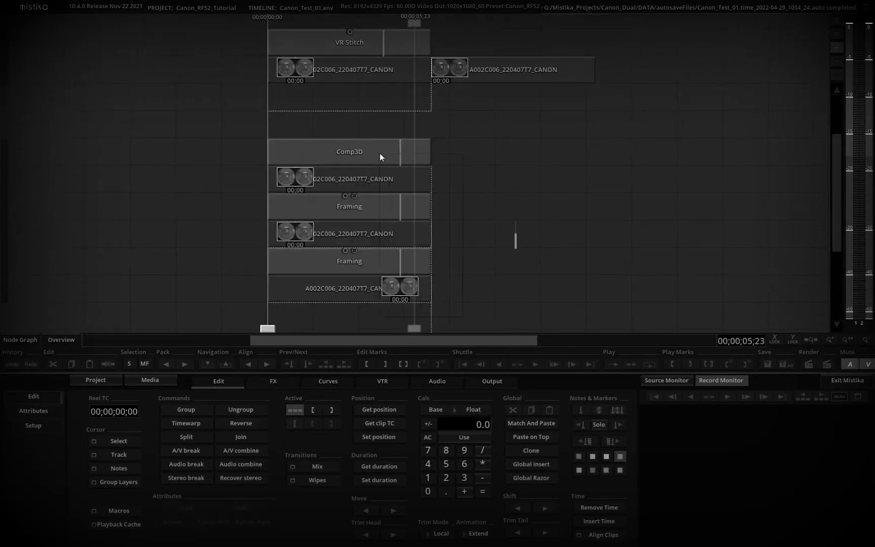
pyautogui.click(381, 154)
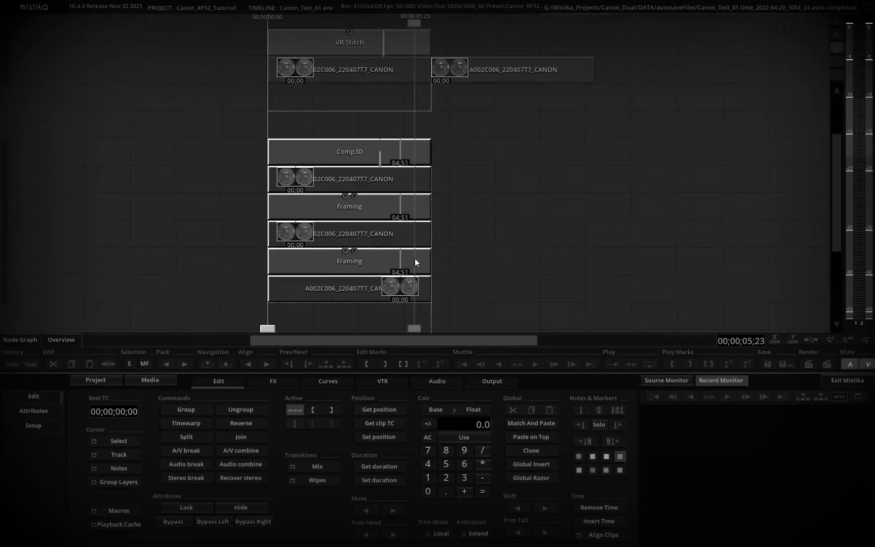
pyautogui.click(201, 411)
# - Replace the original clip under VR Stitch with two stacked copies of the grouped clip as its inputs
pyautogui.click(358, 78)
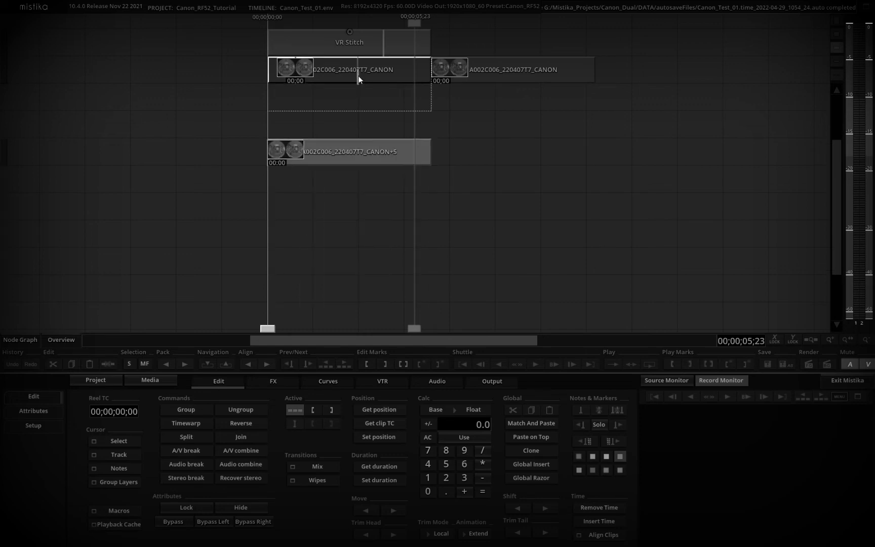
pyautogui.press('Delete')
pyautogui.click(347, 152)
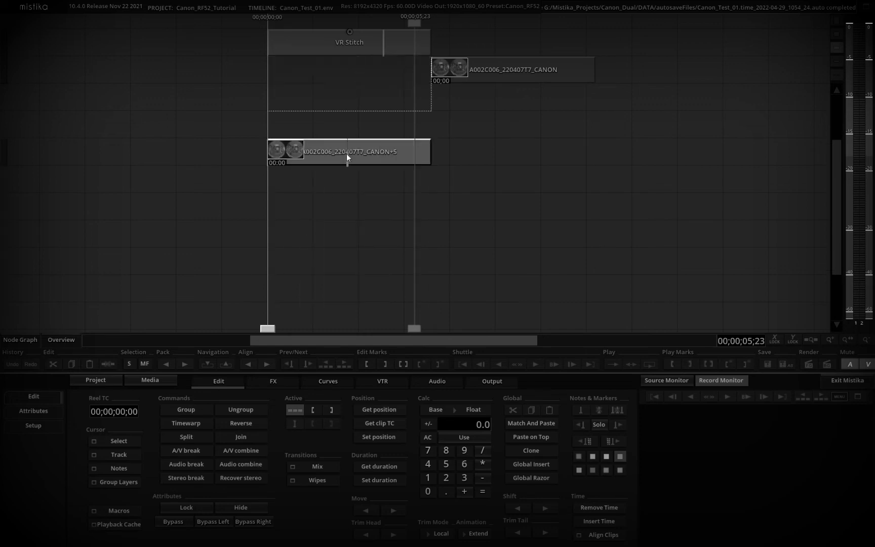
pyautogui.hotkey('ctrl', 'v')
pyautogui.click(381, 131)
pyautogui.moveTo(381, 130); pyautogui.dragTo(383, 74)
# - Inspect the stitched result of the grouped clips in the VR view, looking toward the bookshelf, and return to the timeline
pyautogui.doubleClick(356, 113)
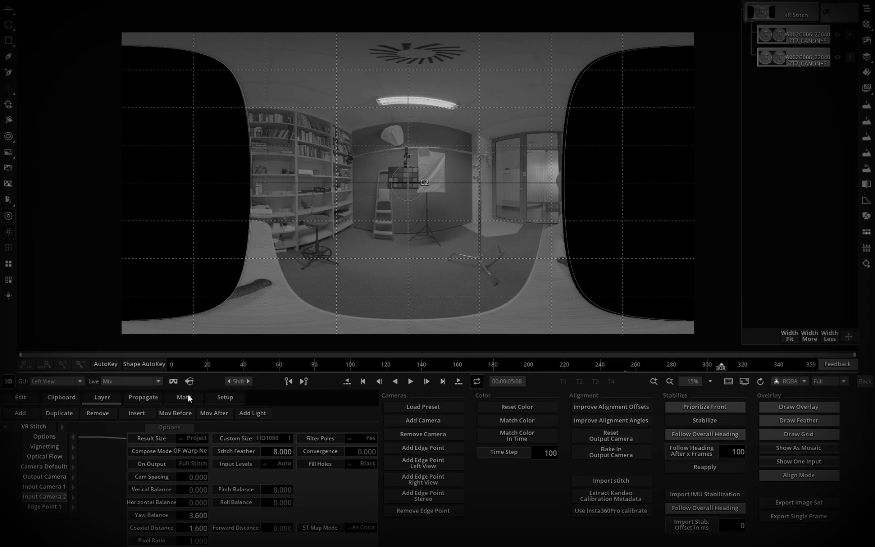
pyautogui.click(173, 381)
pyautogui.moveTo(783, 45)
pyautogui.mouseDown()
pyautogui.moveTo(750, 51)
pyautogui.moveTo(806, 62)
pyautogui.moveTo(816, 43)
pyautogui.moveTo(782, 39)
pyautogui.moveTo(769, 50)
pyautogui.mouseUp()
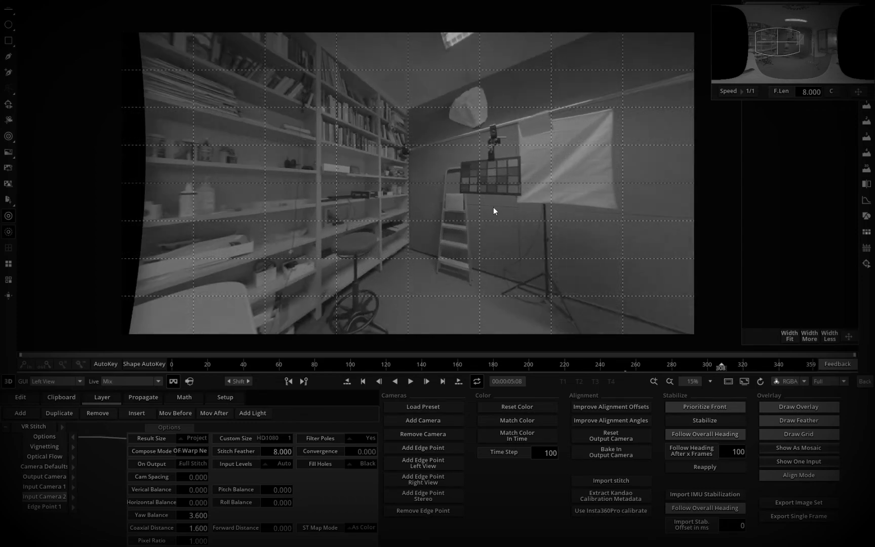
pyautogui.click(863, 381)
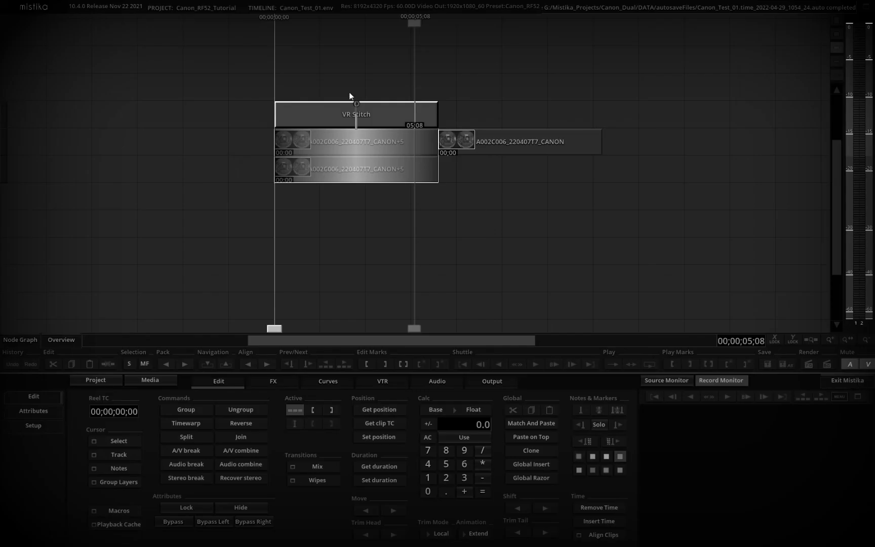
# - Add a Color Grade effect on top of VR Stitch and load the CinemaGamut 3D LUT in it
pyautogui.click(281, 382)
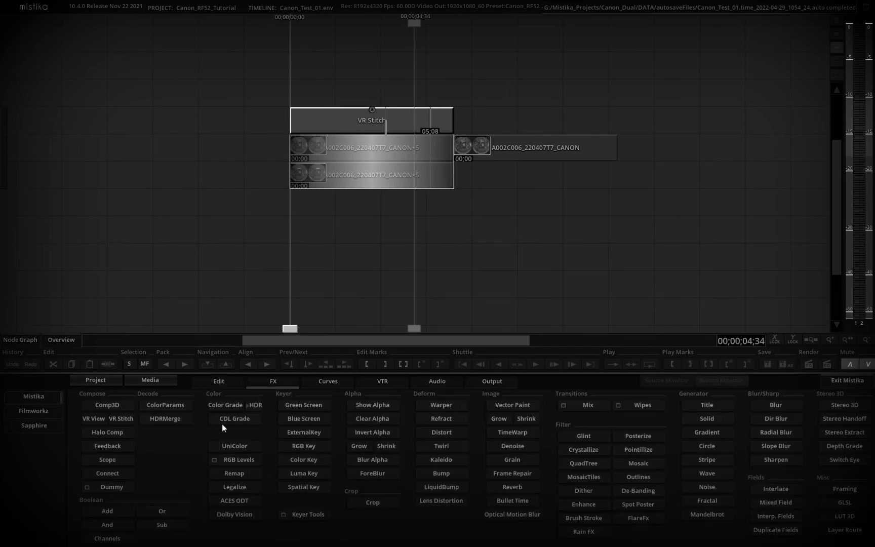
pyautogui.click(235, 407)
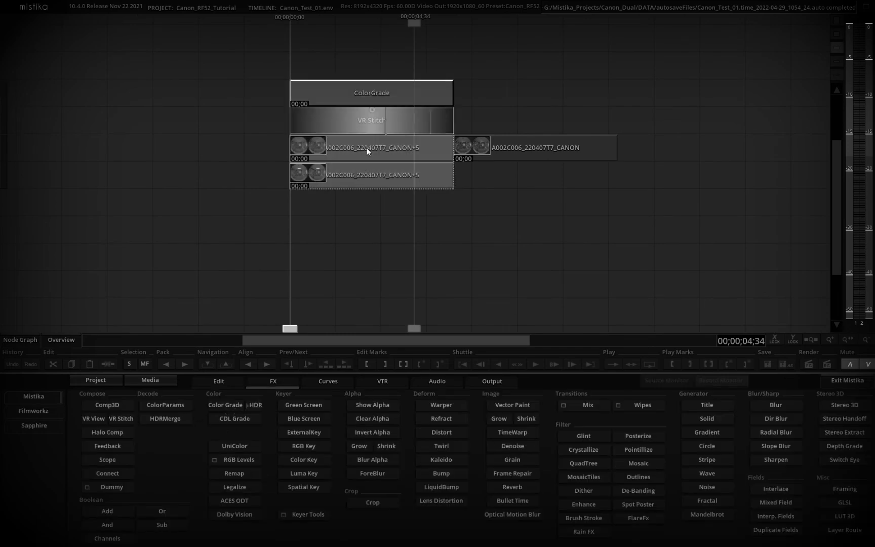
pyautogui.doubleClick(398, 90)
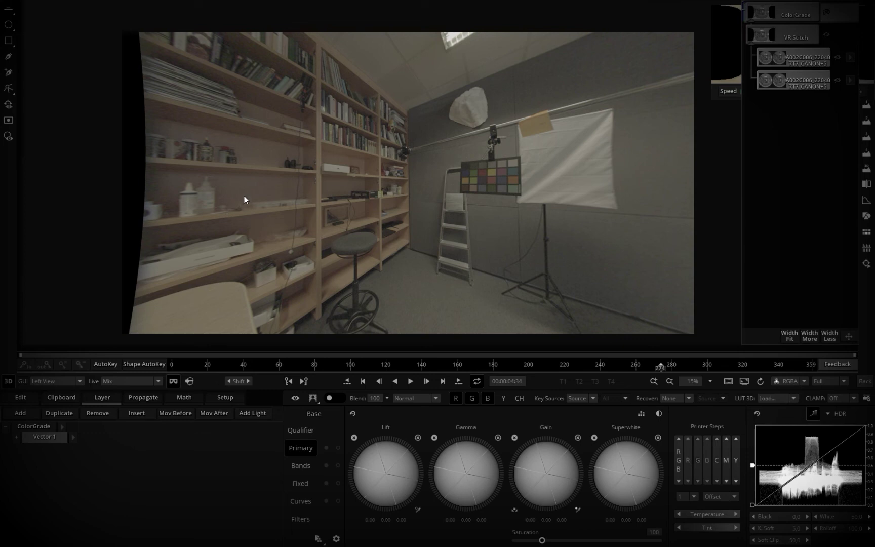
pyautogui.doubleClick(332, 191)
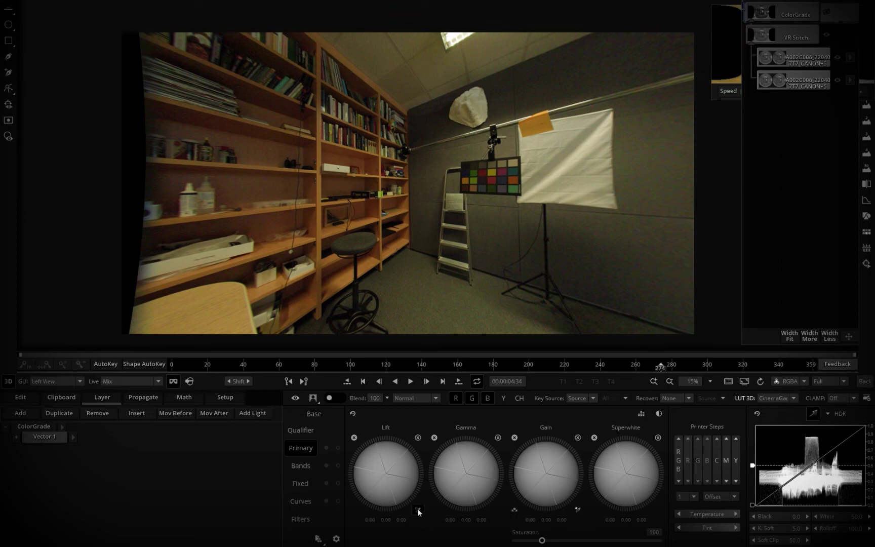
# - Try to balance Lift from the color chart's black border and Gain from the white cloth inside the VR view
pyautogui.click(418, 511)
pyautogui.click(467, 168)
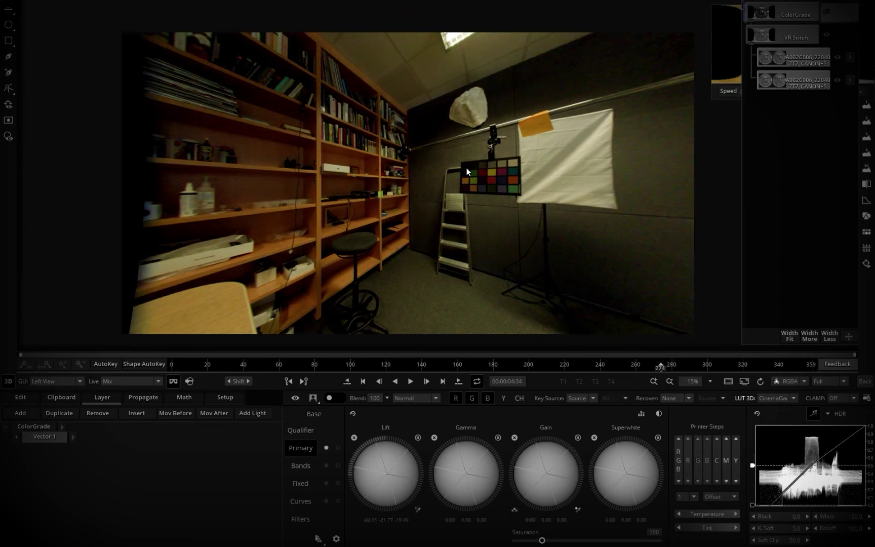
pyautogui.click(578, 510)
pyautogui.click(584, 165)
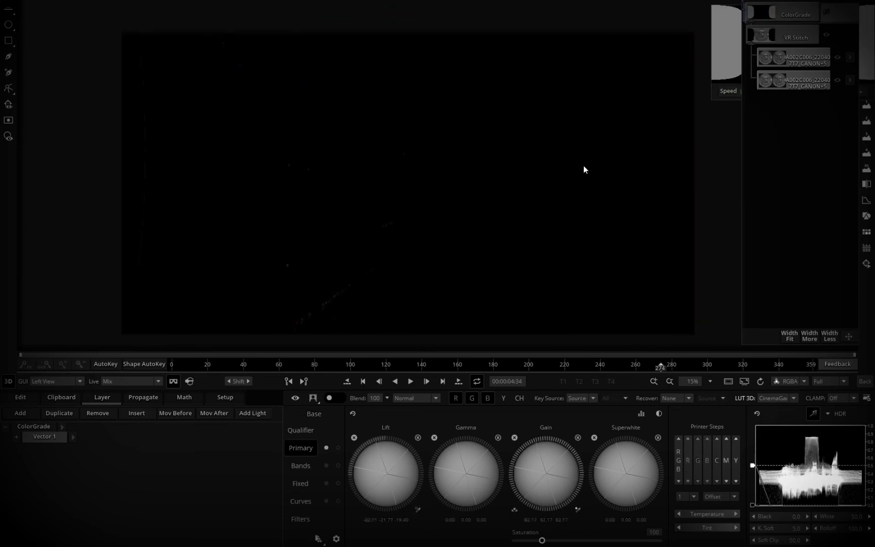
# - Leave the VR view, reset the Gain, and resample black from the color chart's dark edge and white from the white cloth
pyautogui.click(173, 383)
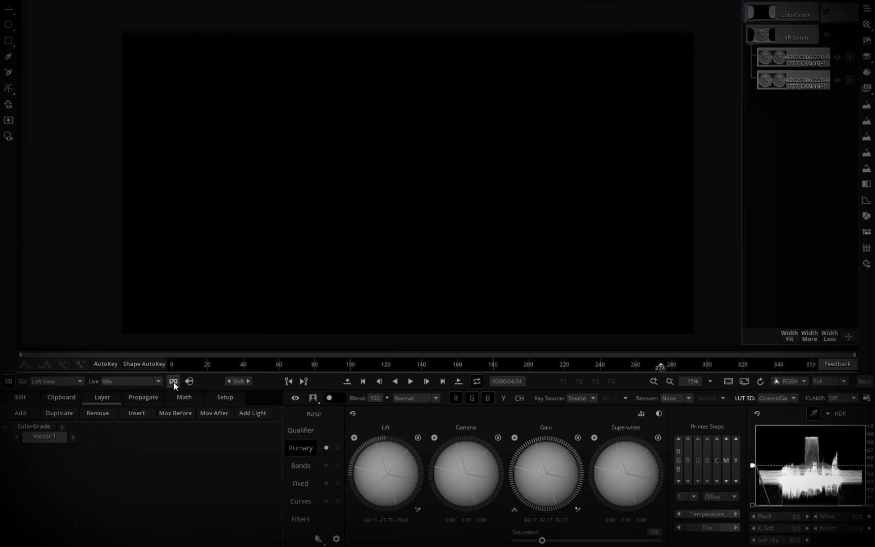
pyautogui.click(578, 438)
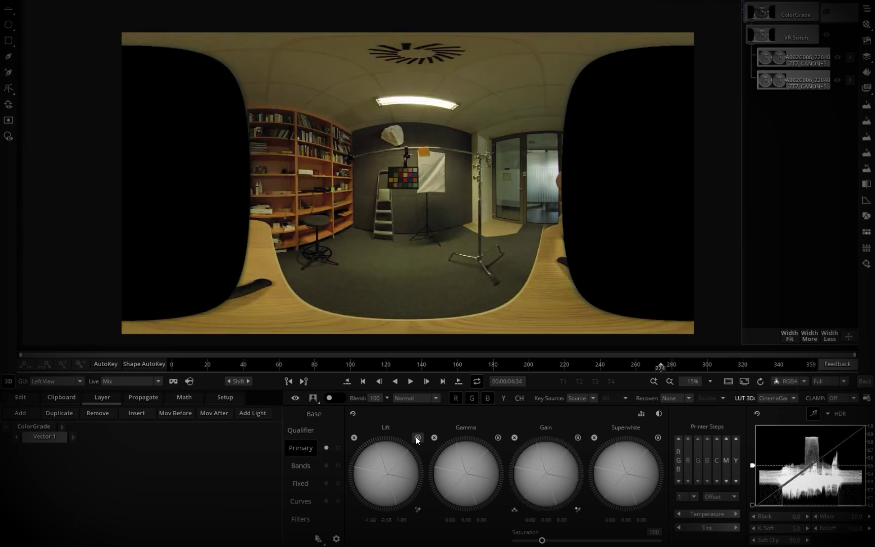
pyautogui.click(419, 511)
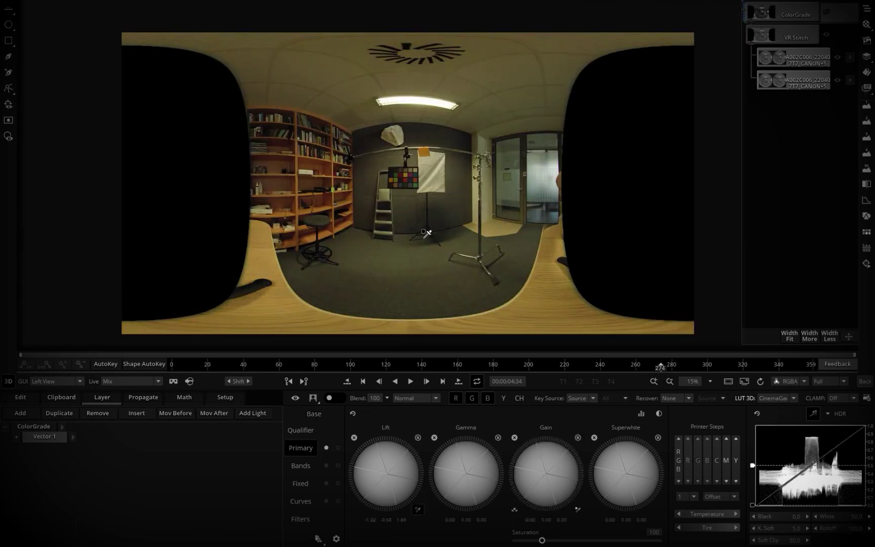
pyautogui.click(392, 173)
pyautogui.click(578, 509)
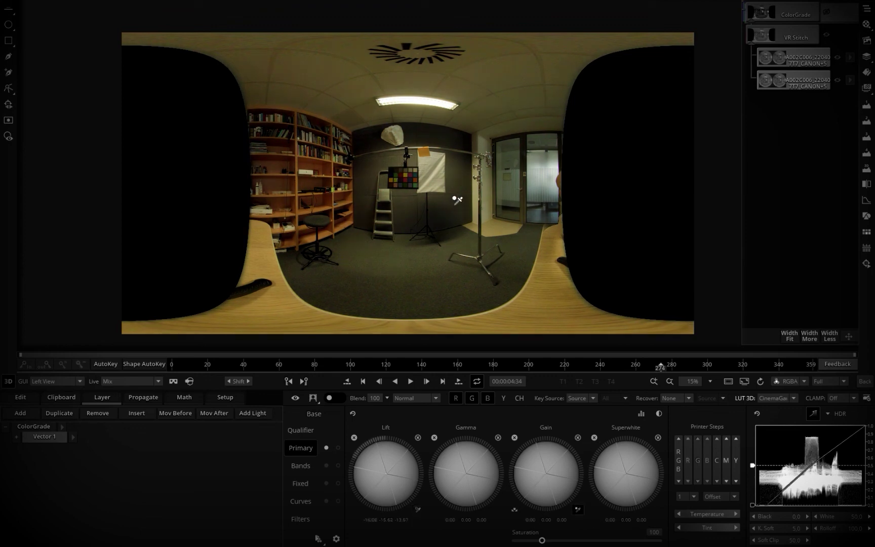
pyautogui.click(438, 175)
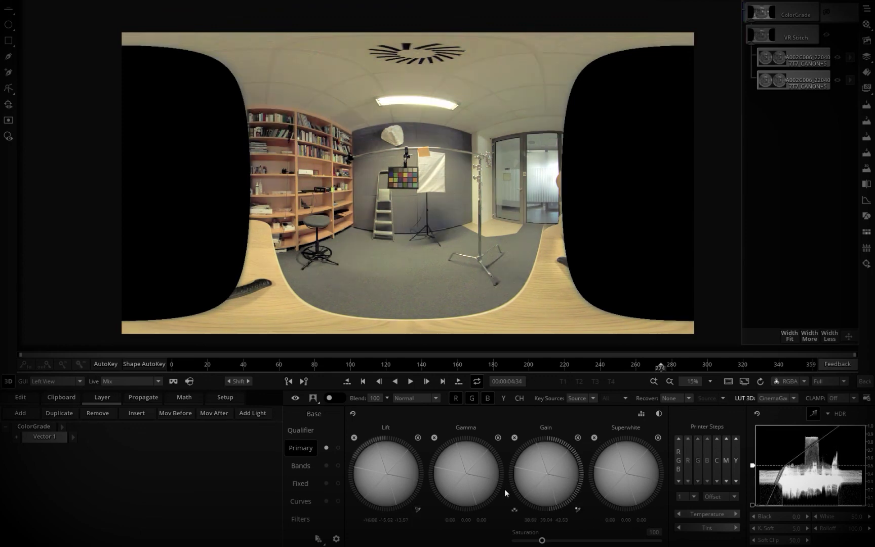
# - Lower the Gamma to about -8.1 and reduce the Gain to about 29, and return to the timeline
pyautogui.moveTo(452, 466)
pyautogui.mouseDown()
pyautogui.moveTo(488, 465)
pyautogui.moveTo(465, 467)
pyautogui.mouseUp()
pyautogui.moveTo(522, 469)
pyautogui.mouseDown()
pyautogui.moveTo(530, 470)
pyautogui.moveTo(508, 469)
pyautogui.mouseUp()
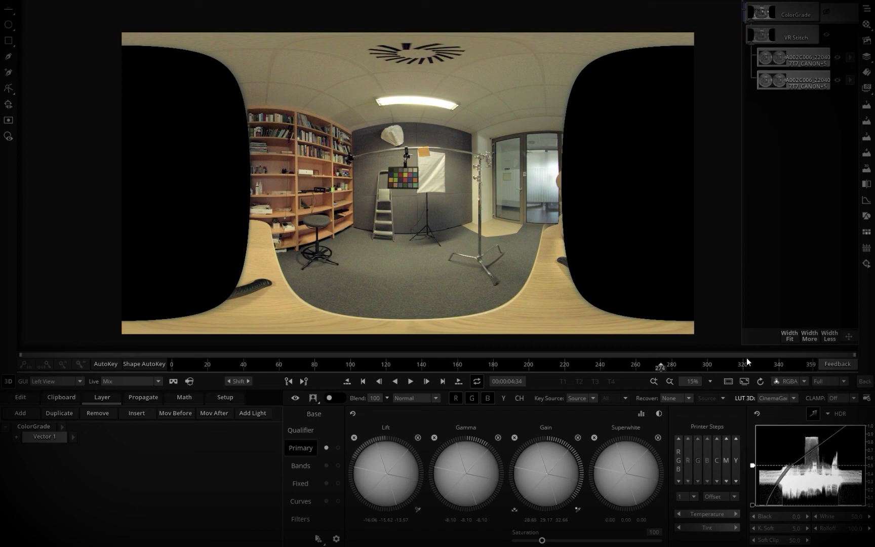
pyautogui.click(866, 381)
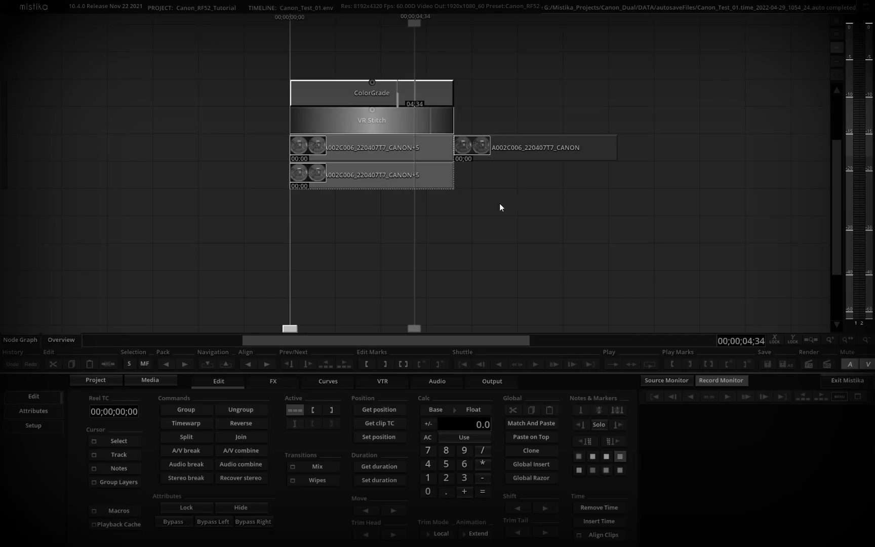
# - Open the render output settings for the graded stitch stack and review the video format
pyautogui.moveTo(500, 203); pyautogui.dragTo(508, 247)
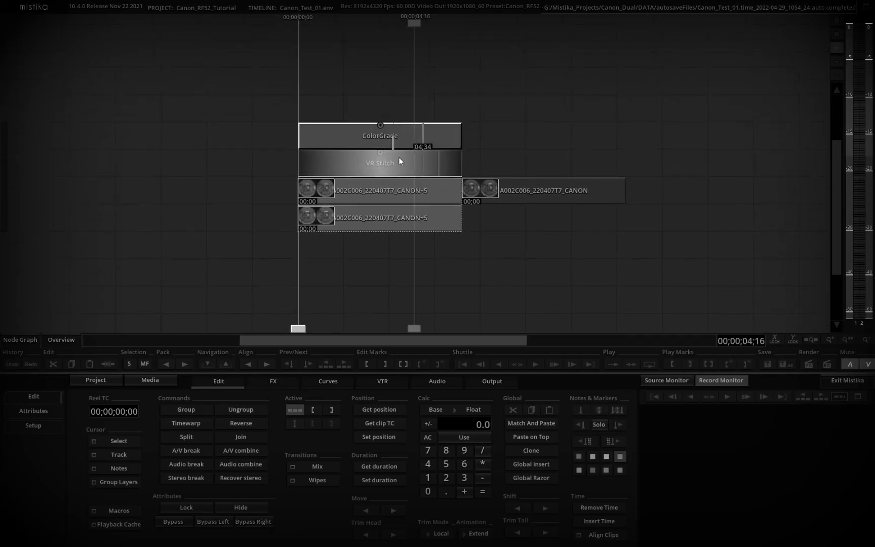
pyautogui.moveTo(480, 146); pyautogui.dragTo(514, 134)
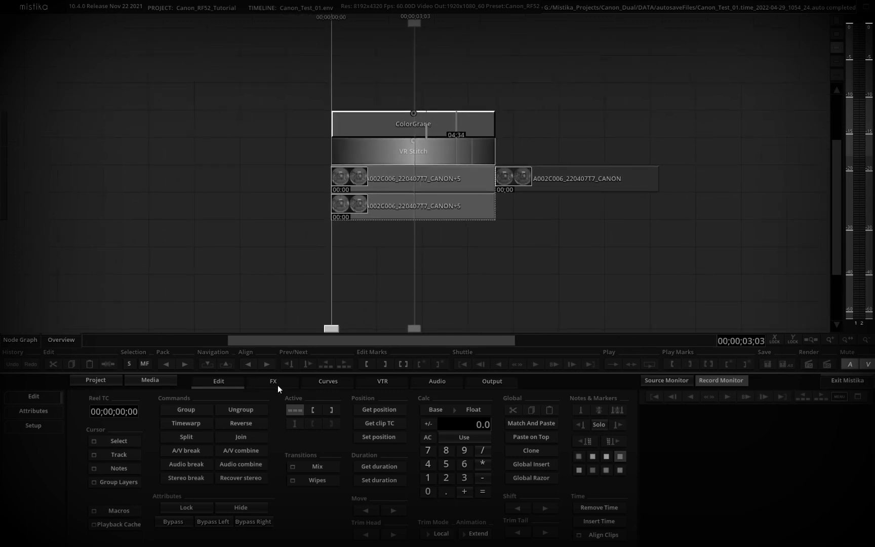
pyautogui.click(484, 382)
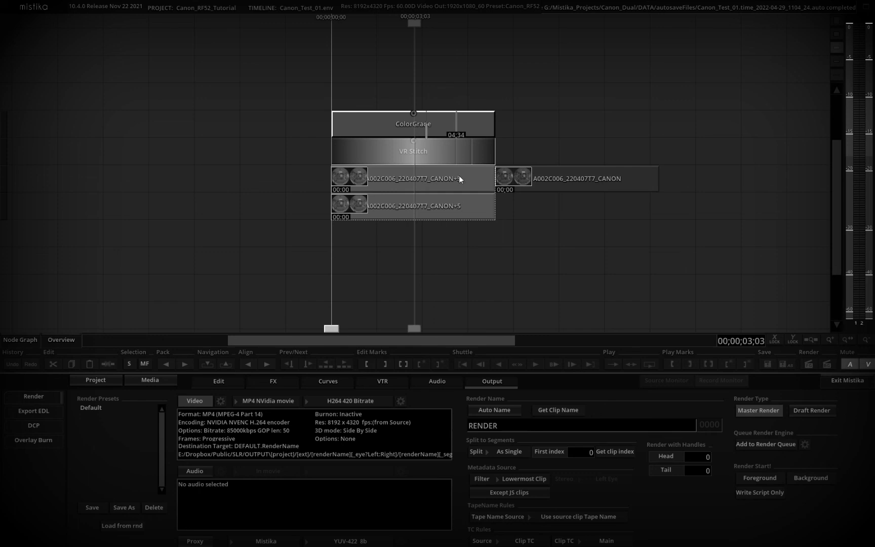
pyautogui.doubleClick(426, 135)
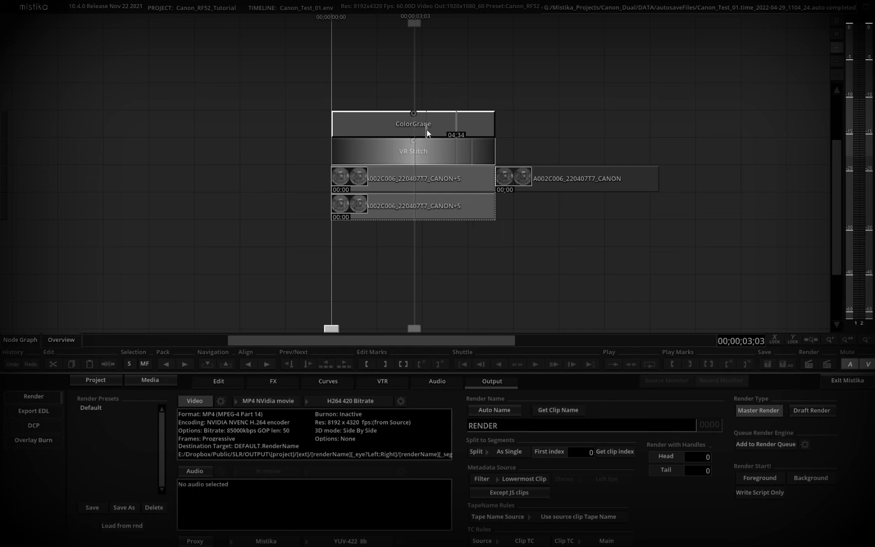